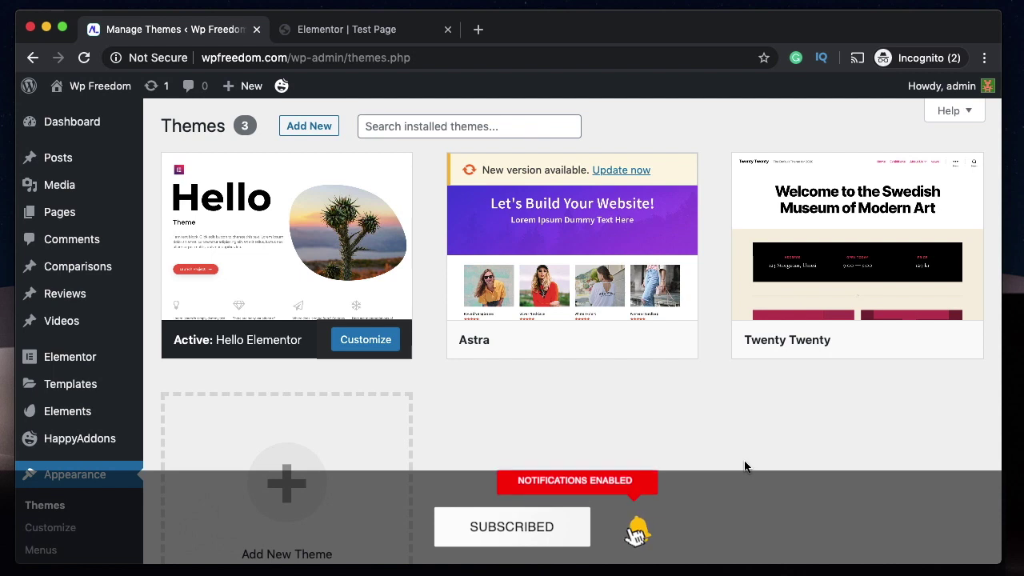
Step: Switch from the Themes screen to the 'Elementor | Test Page' editor tab
left_click(357, 35)
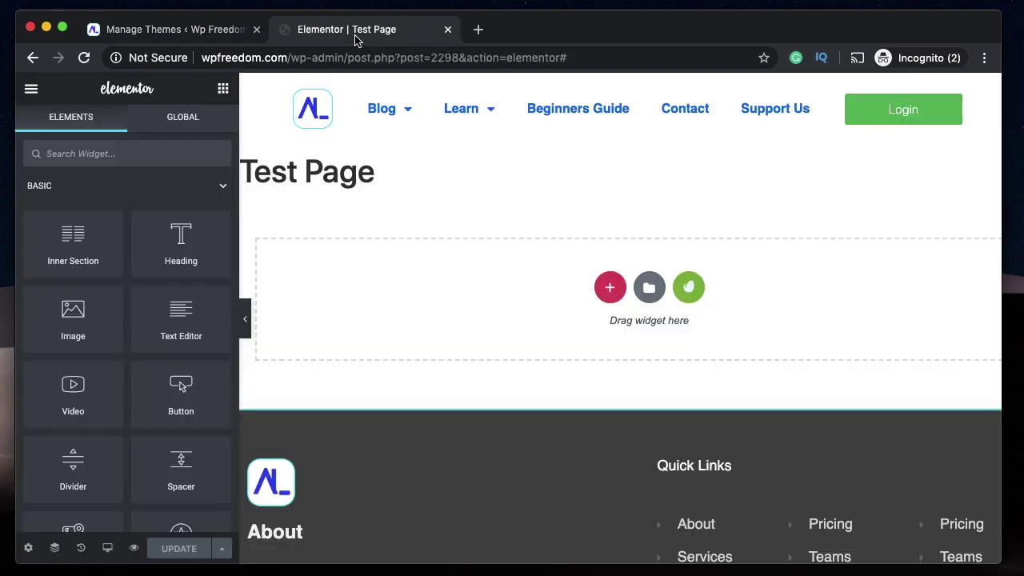
triple_click(358, 176)
left_click(495, 206)
triple_click(340, 185)
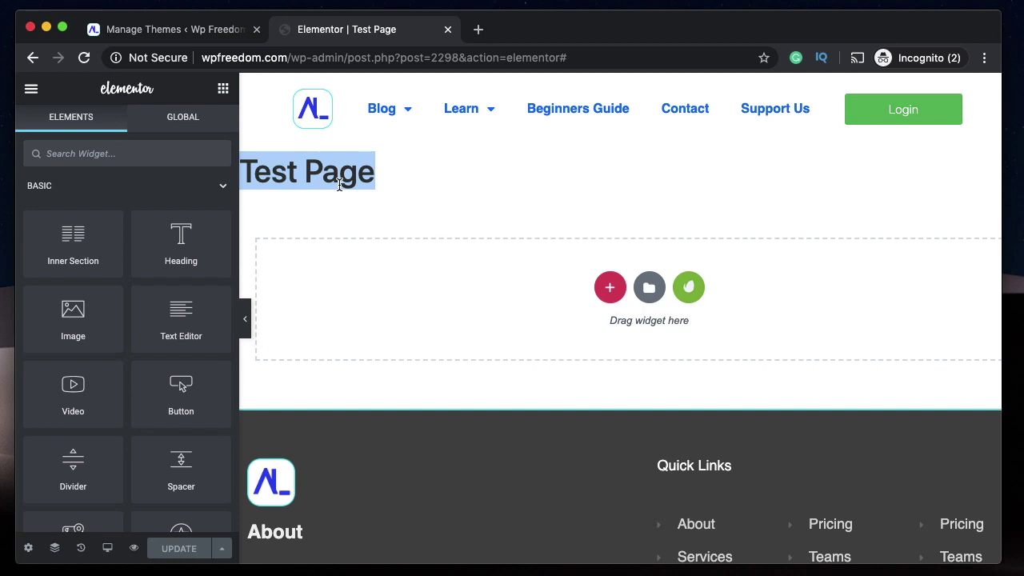
triple_click(339, 185)
left_click(645, 195)
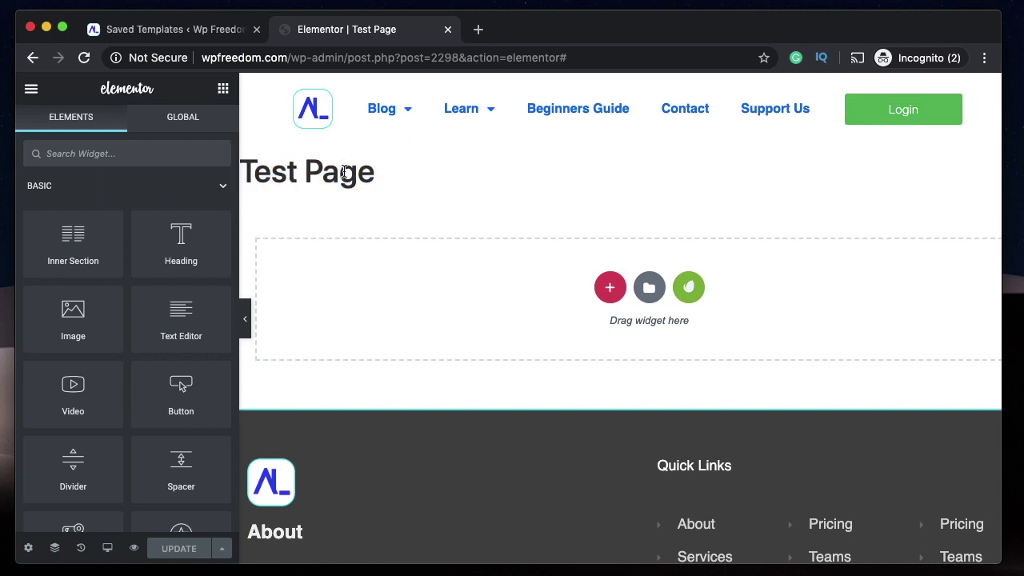
double_click(344, 172)
triple_click(344, 172)
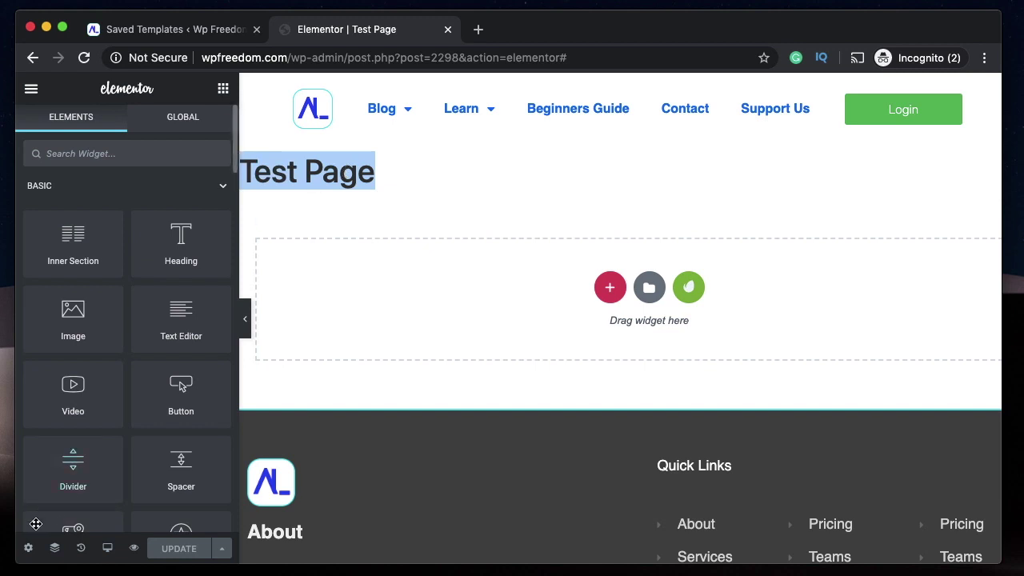
Step: Open Test Page's Page Settings, toggle Hide Title on and back off, and select the heading
left_click(28, 549)
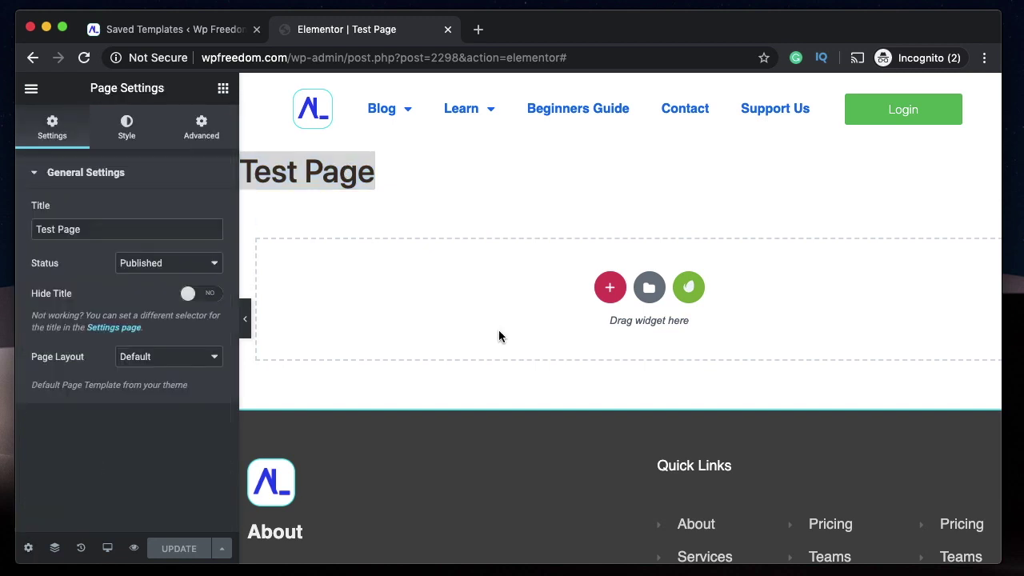
left_click(196, 294)
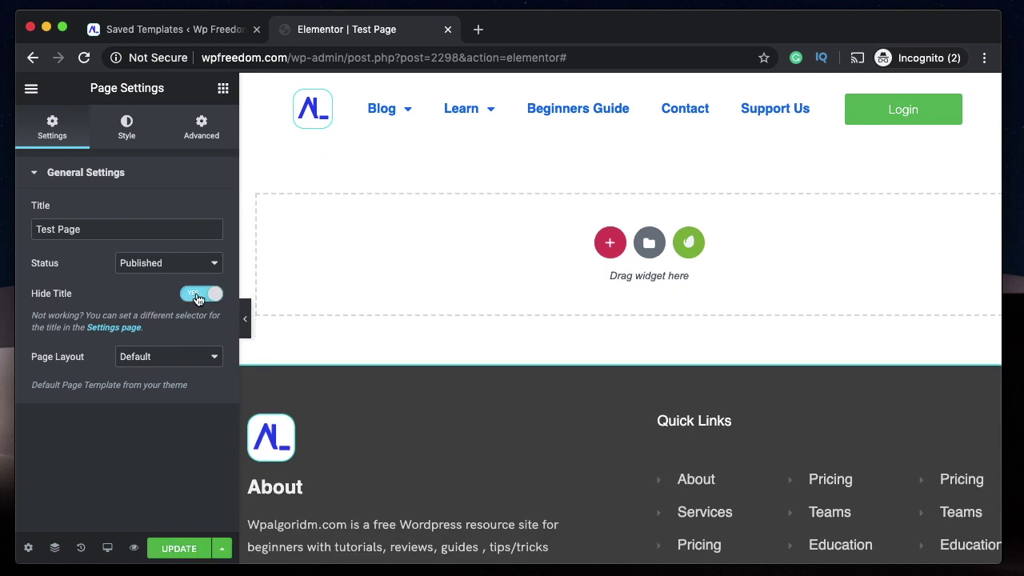
left_click(198, 294)
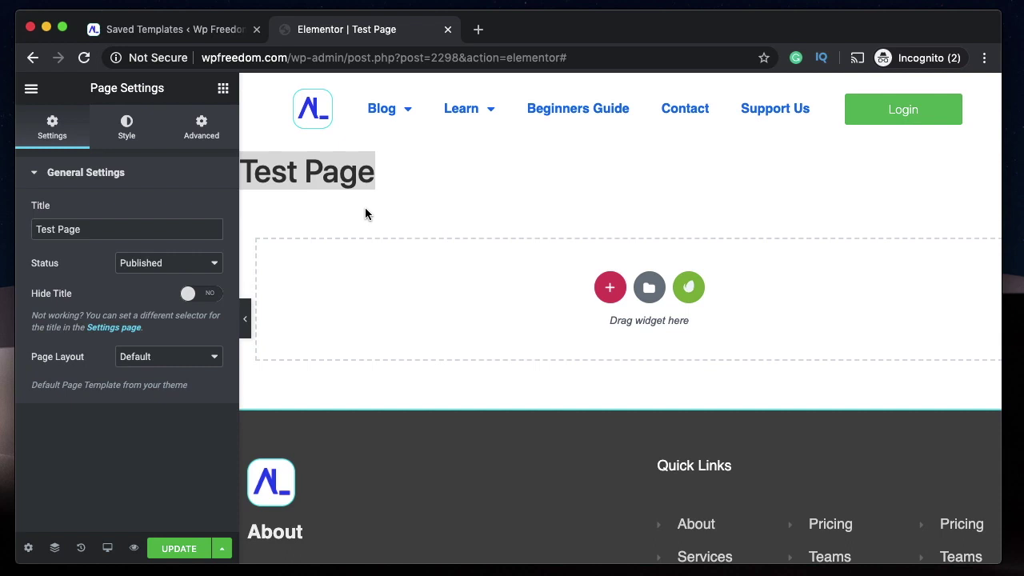
triple_click(344, 183)
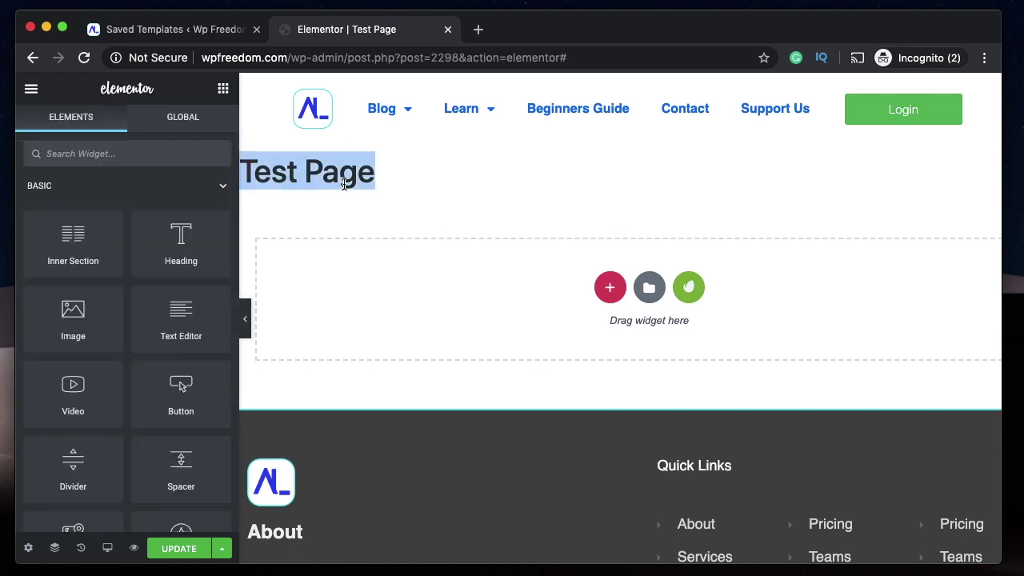
double_click(344, 183)
triple_click(344, 184)
left_click(532, 176)
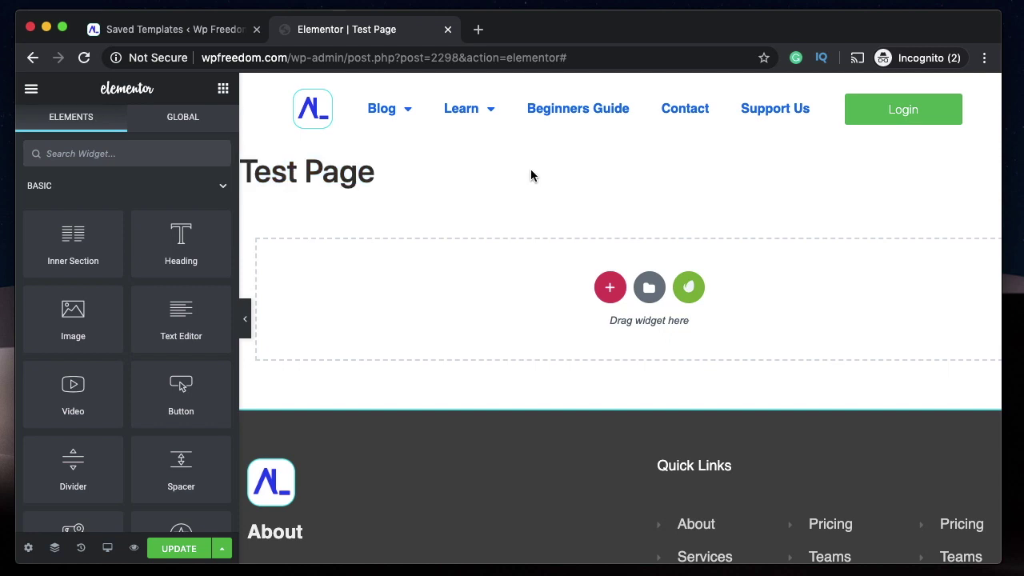
Step: Reopen Page Settings and highlight the Default page layout description
left_click(28, 548)
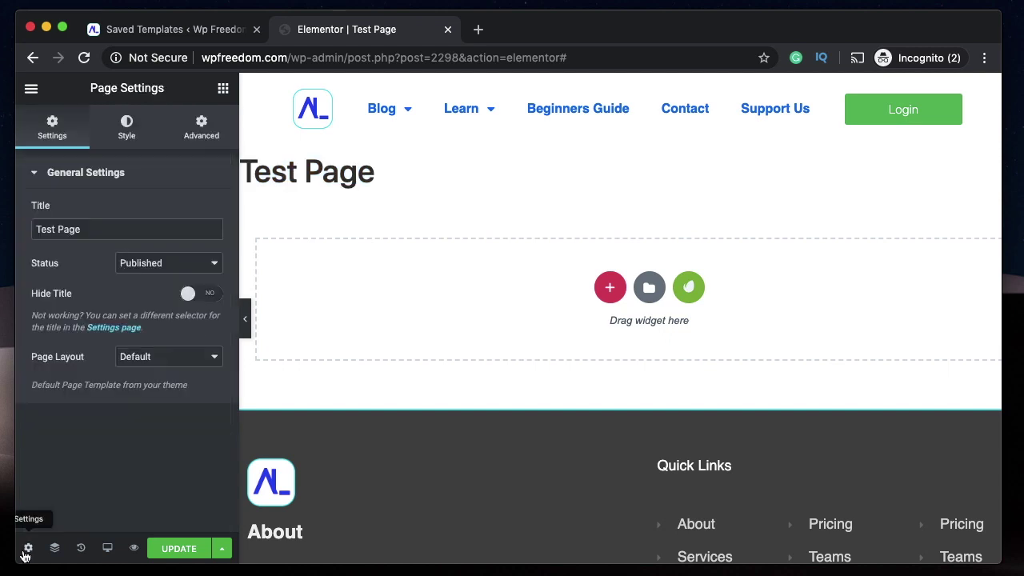
triple_click(353, 178)
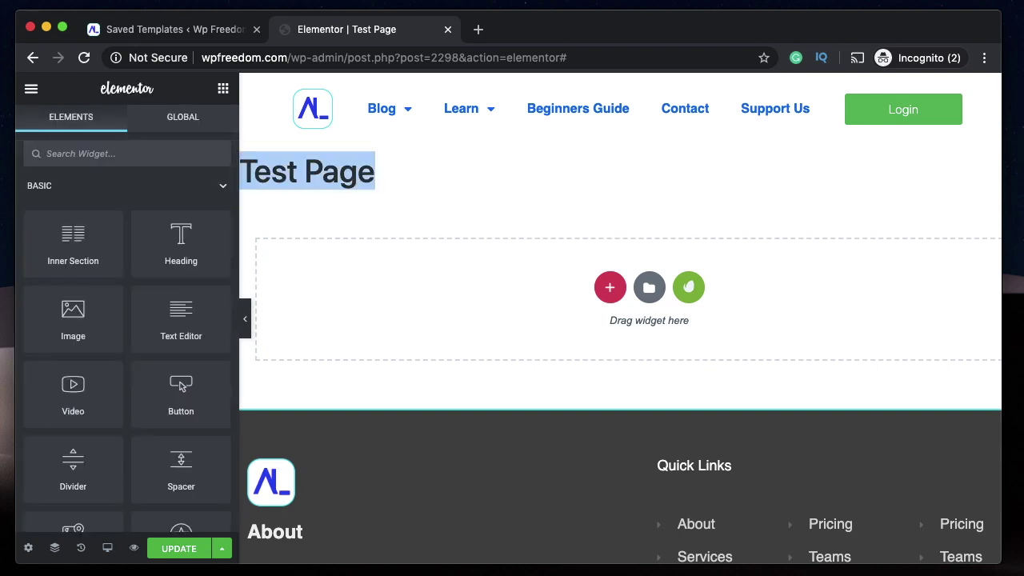
left_click(28, 548)
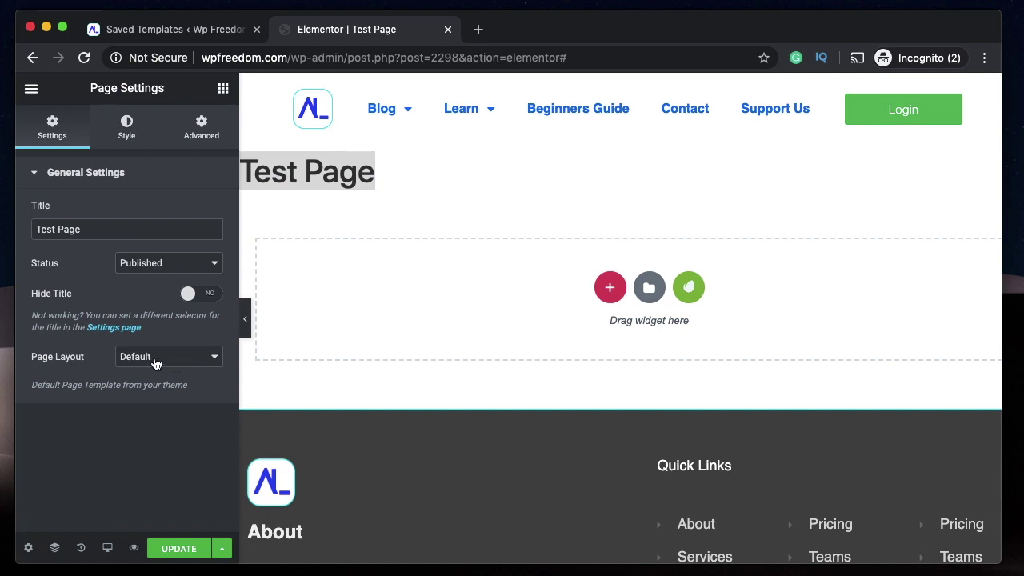
triple_click(73, 386)
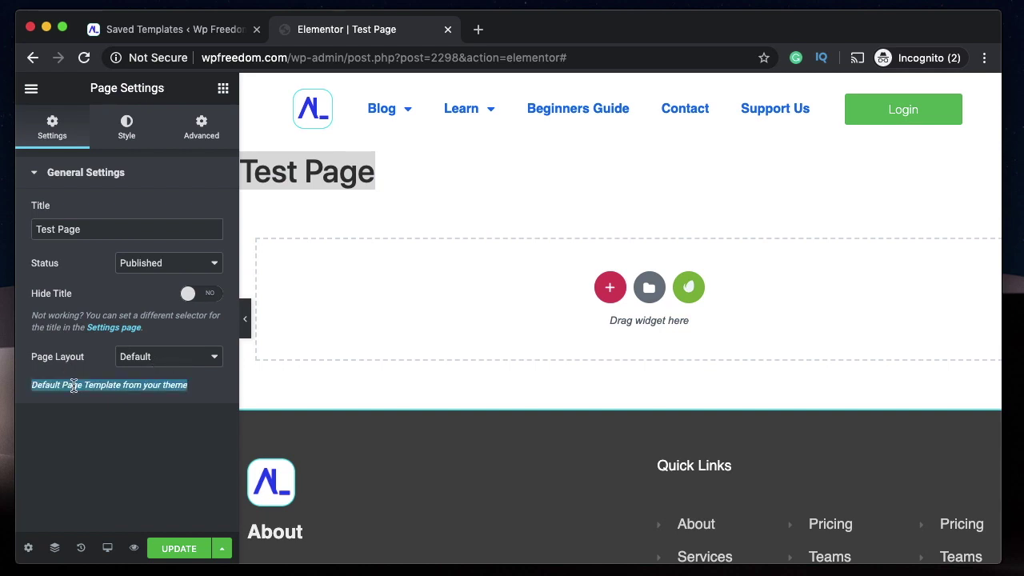
triple_click(74, 385)
triple_click(363, 170)
left_click(28, 548)
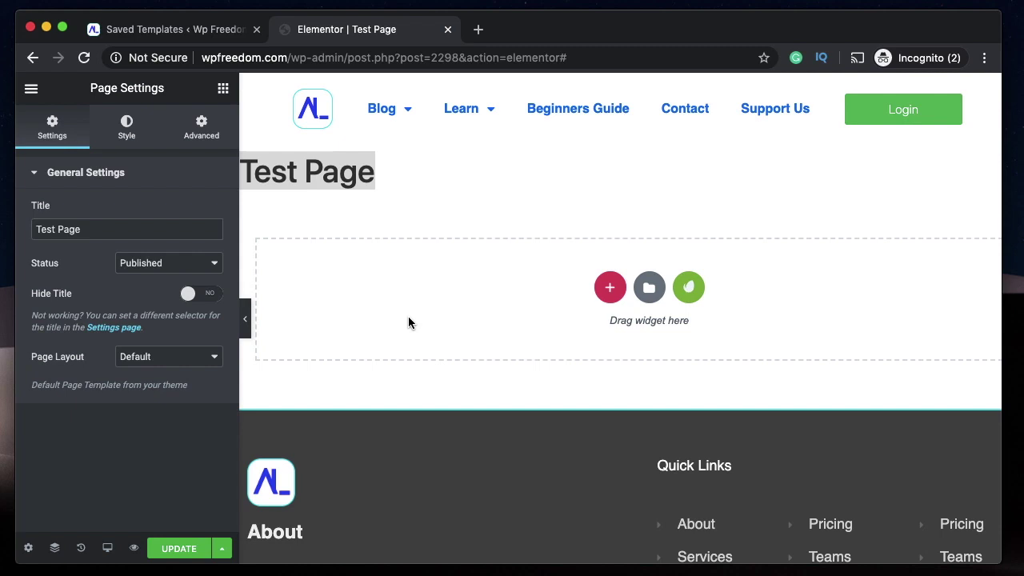
key("ctrl+shift+Tab")
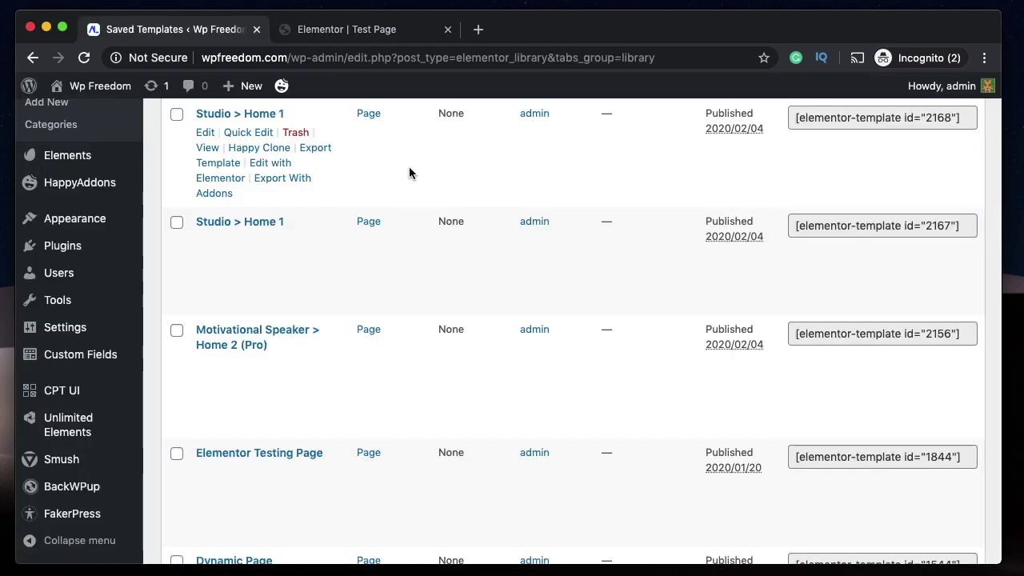
Step: Show the Theme Builder templates list in the admin tab, then return to the Test Page editor
scroll(60, 240, "up", 5)
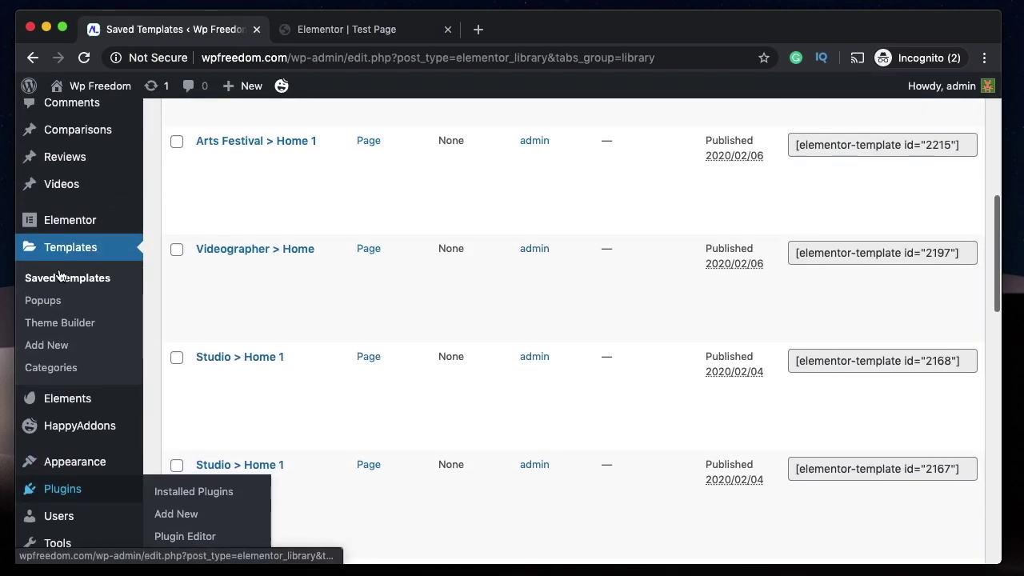
left_click(69, 323)
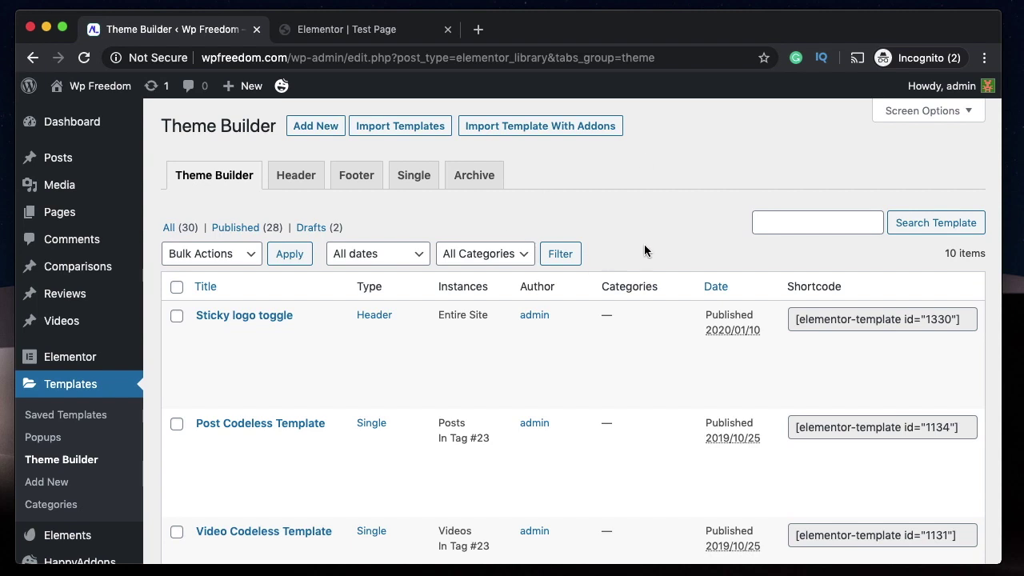
key("ctrl+Tab")
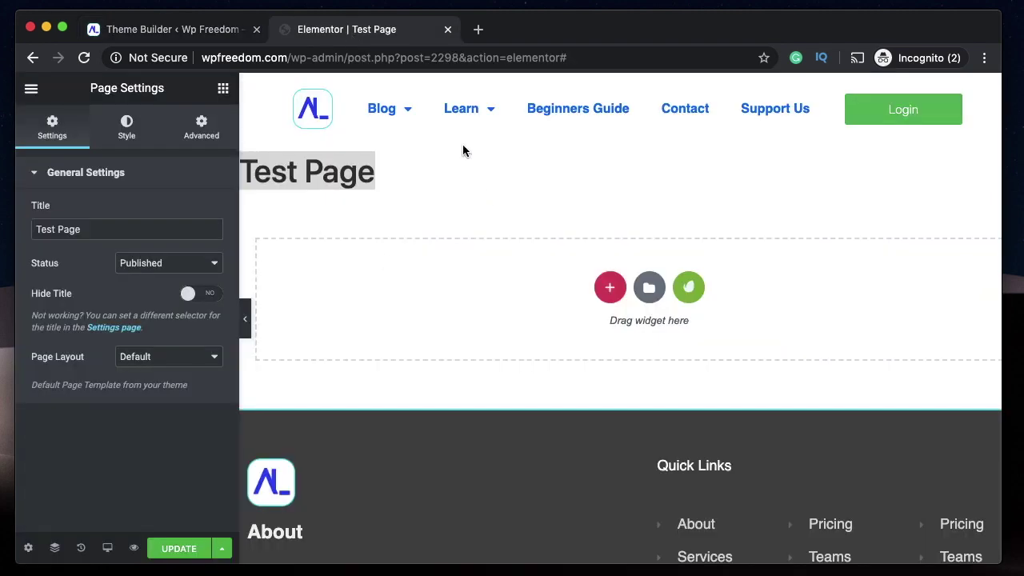
Step: Select the Test Page title text and reopen Page Settings
left_click(372, 176)
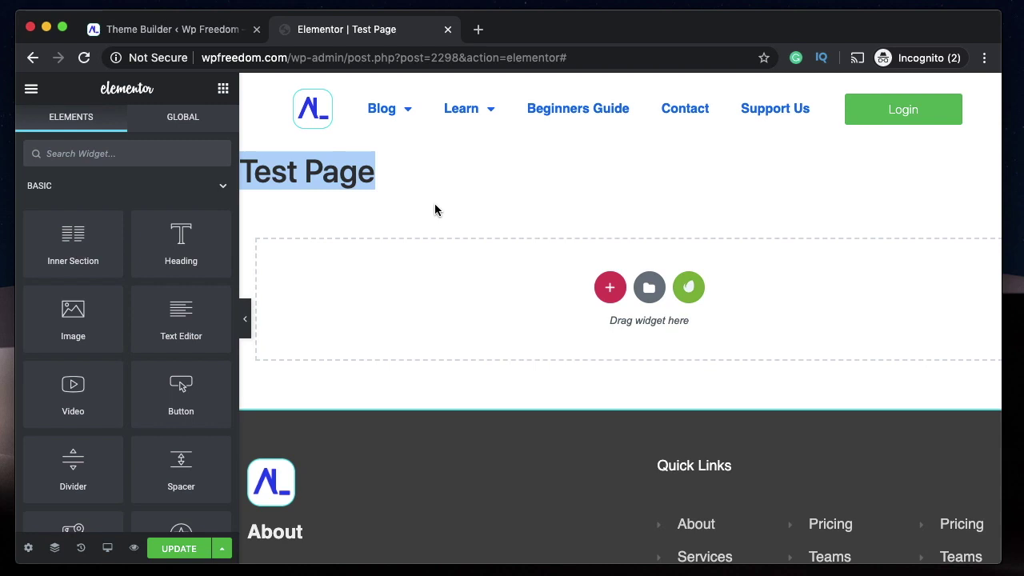
double_click(353, 179)
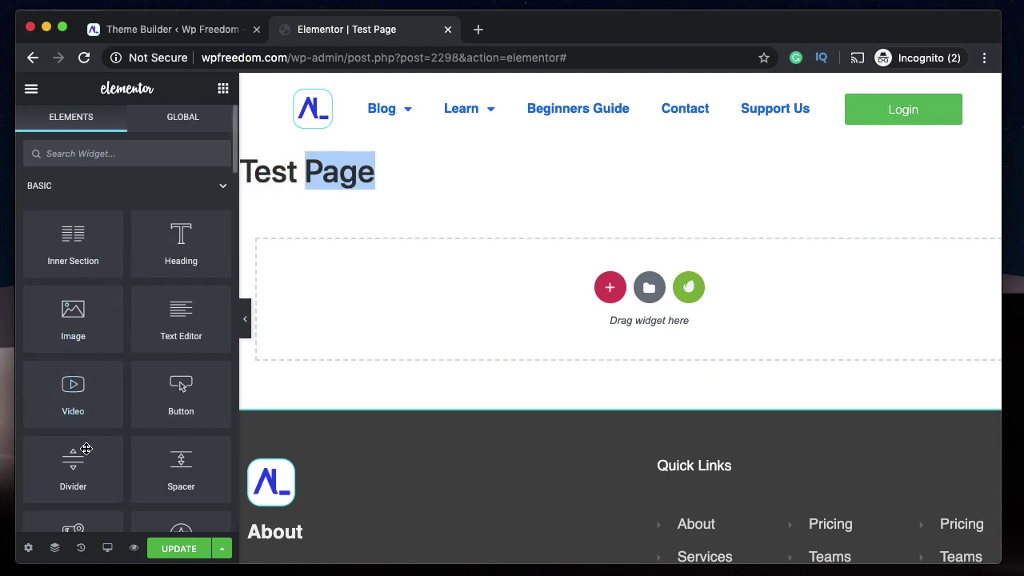
left_click(30, 548)
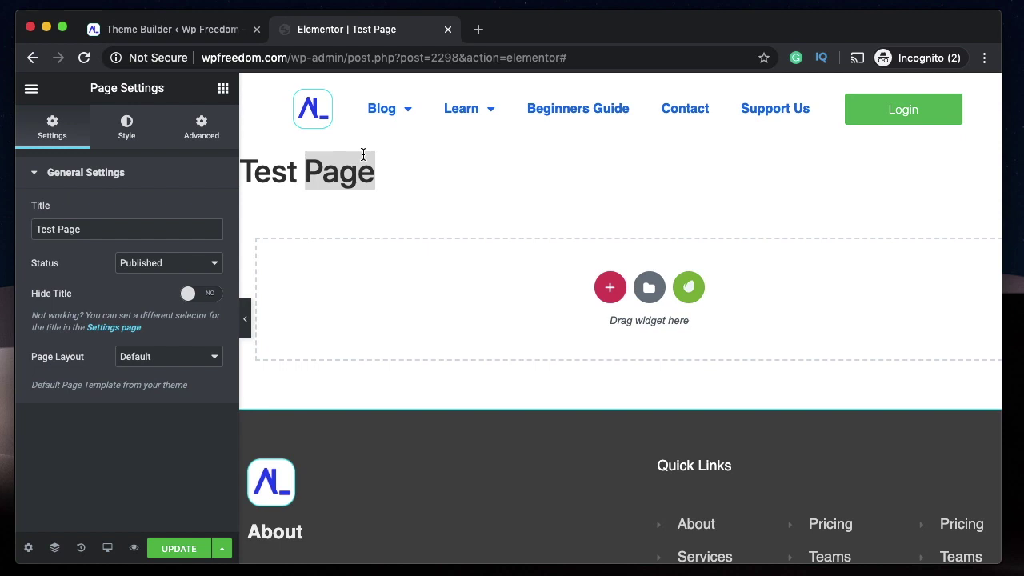
triple_click(342, 179)
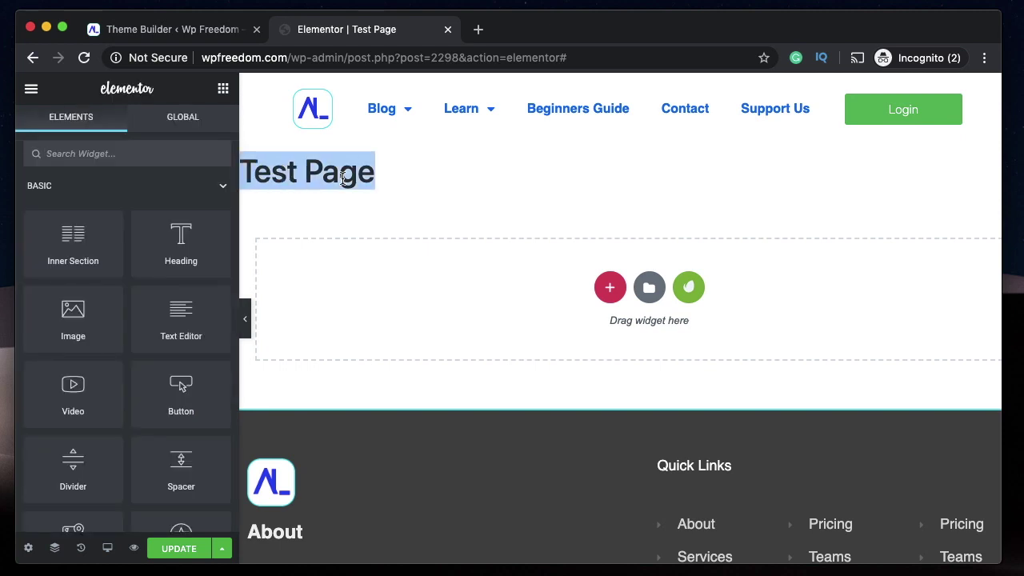
double_click(342, 179)
left_click(29, 548)
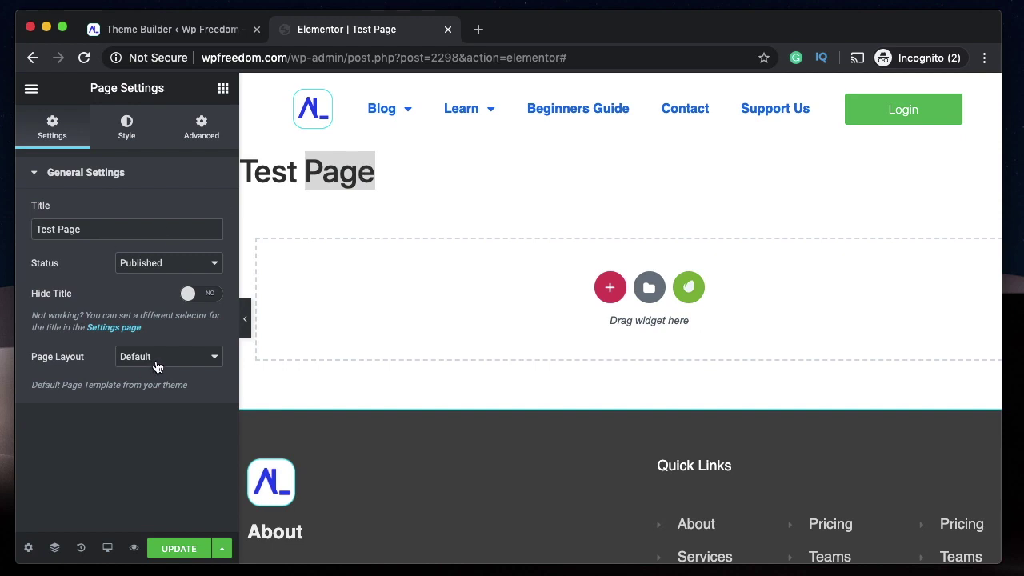
Step: Try the Elementor Canvas and Full Width layouts, then set Page Layout to Default
left_click(183, 361)
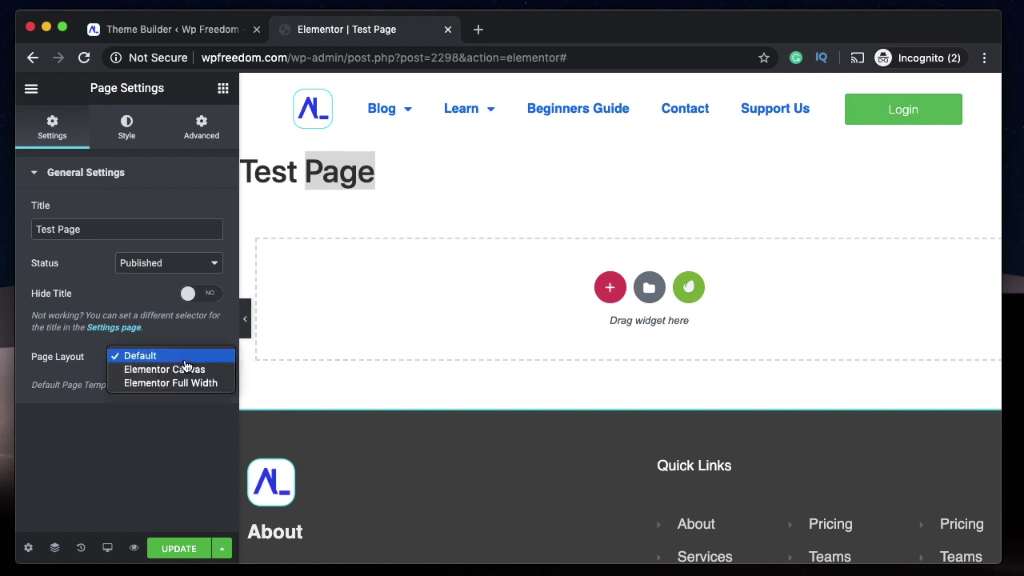
left_click(165, 372)
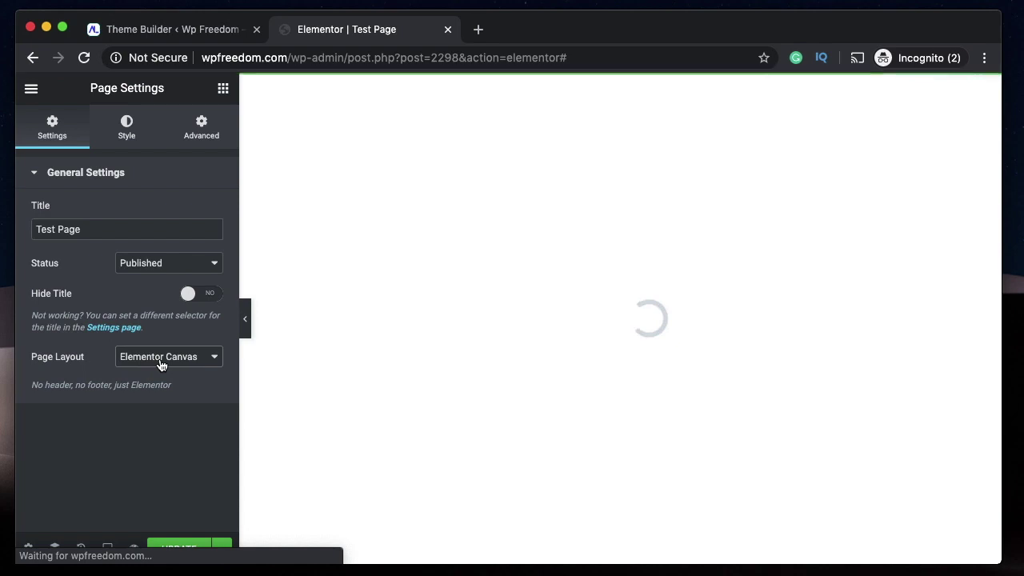
left_click(163, 362)
left_click(166, 370)
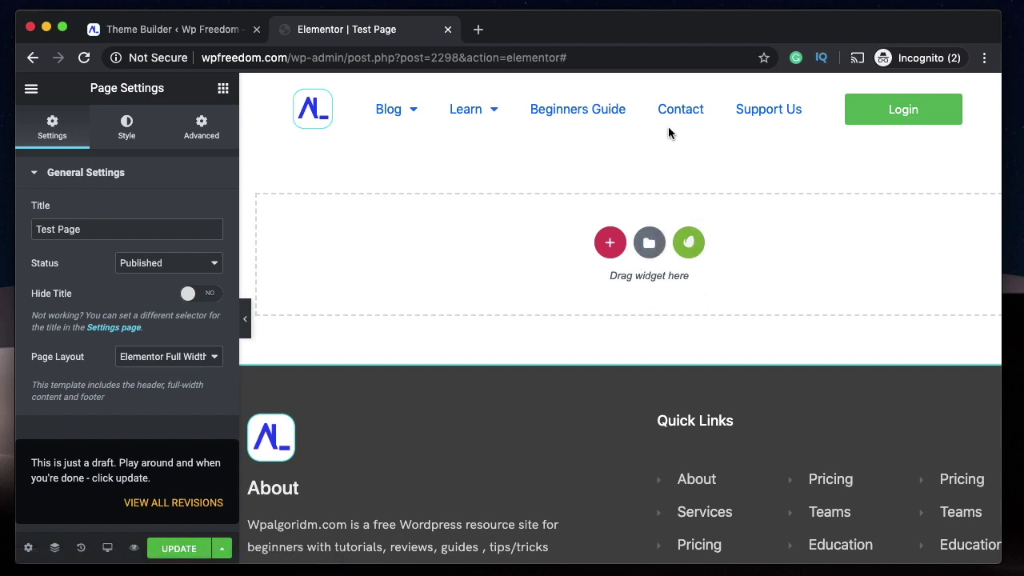
left_click(170, 357)
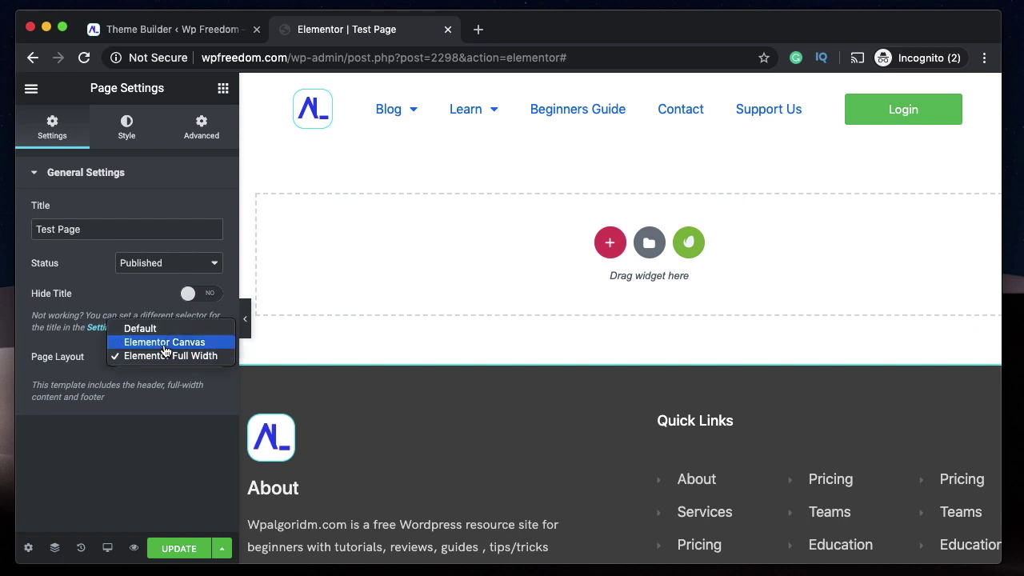
left_click(164, 342)
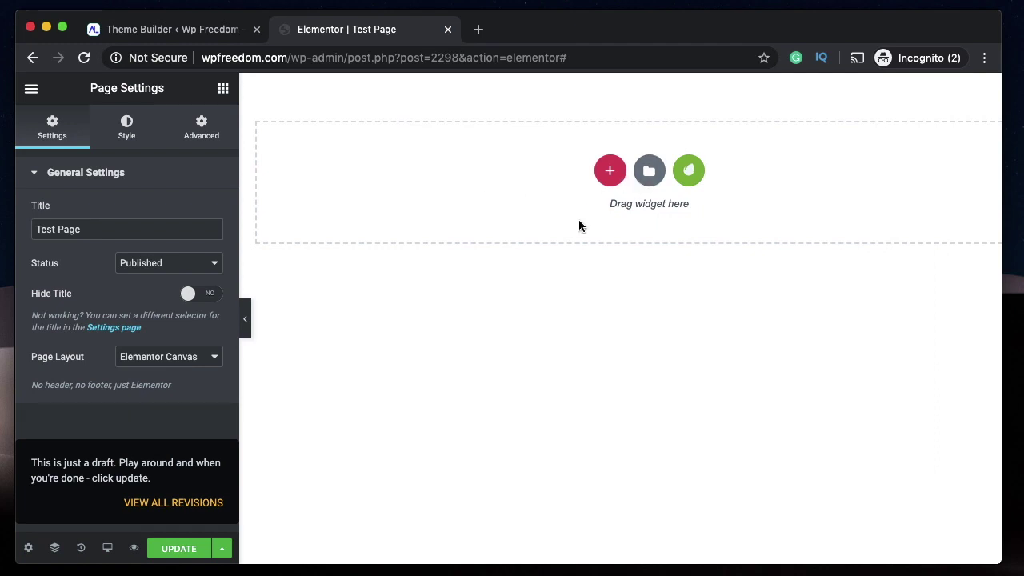
left_click(168, 356)
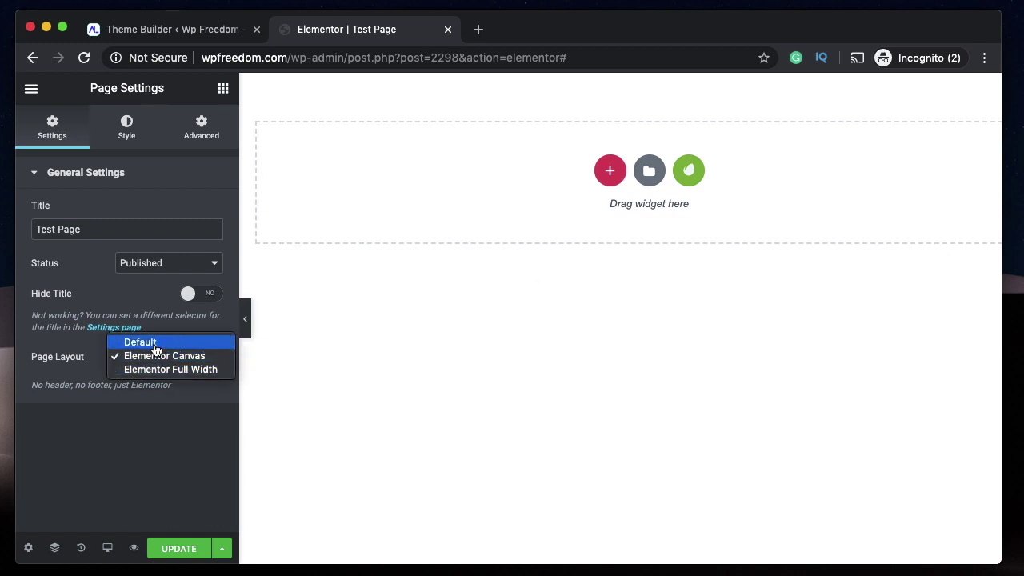
left_click(154, 350)
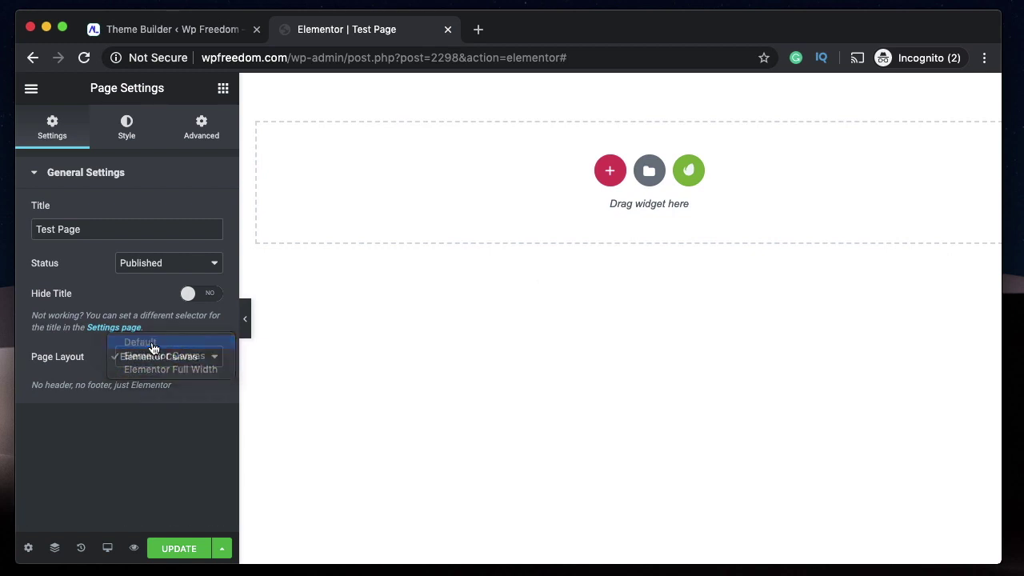
left_click_drag(141, 384, 490, 265)
left_click(490, 209)
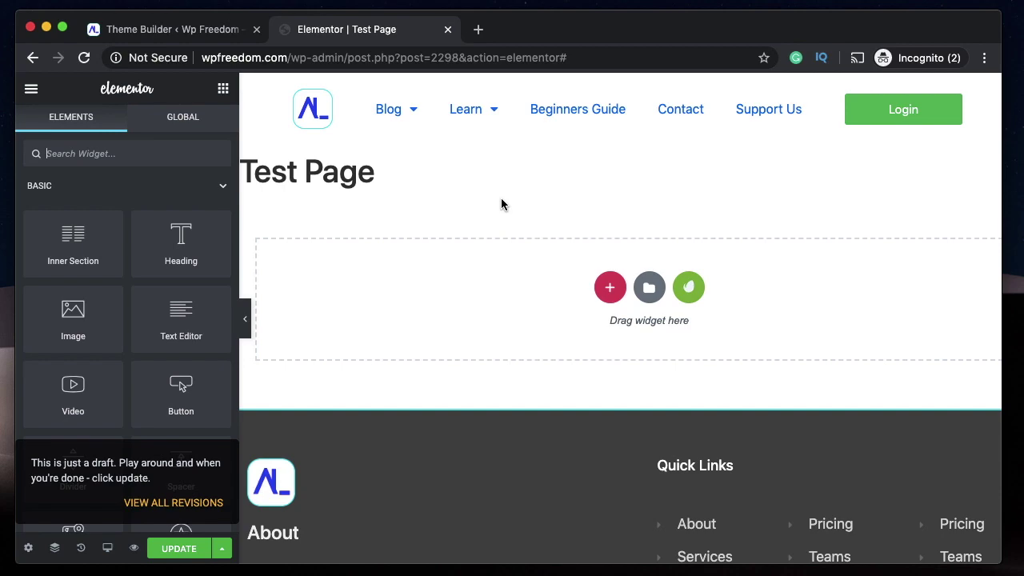
left_click(135, 31)
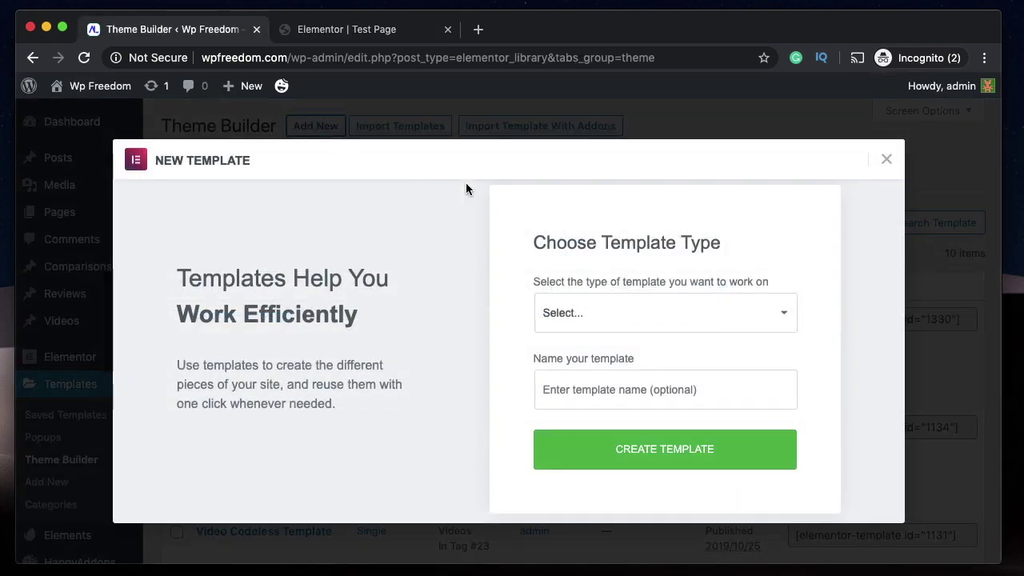
Step: Add a new Single template for Page named 'Title correction'
left_click(645, 324)
left_click(629, 409)
left_click(597, 368)
left_click(596, 376)
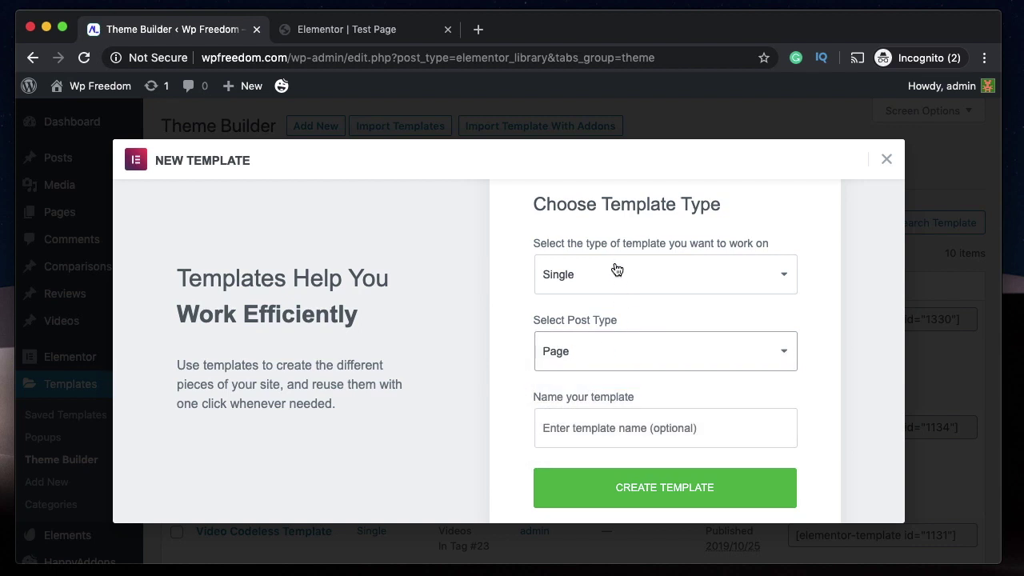
left_click(631, 357)
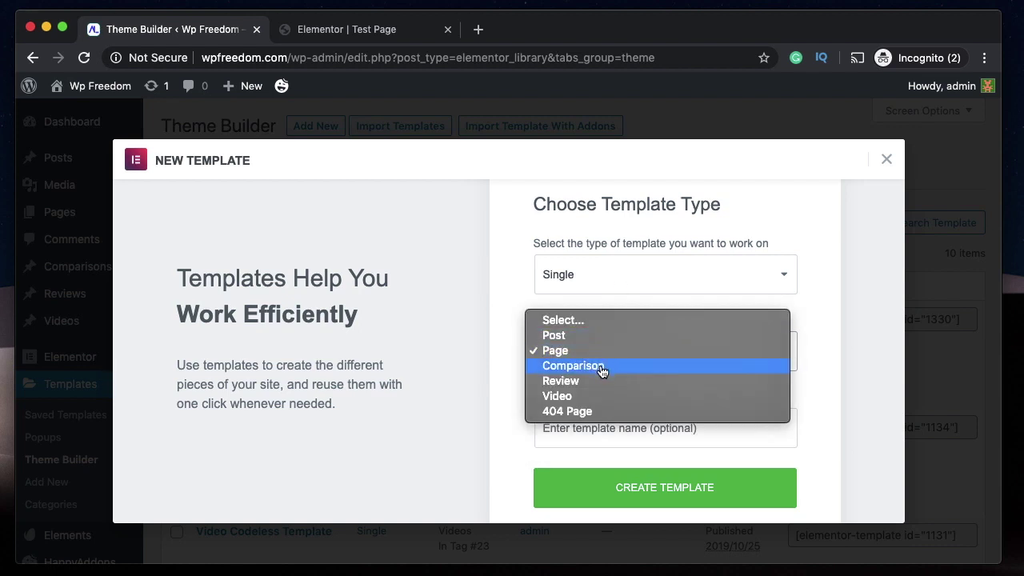
left_click(596, 352)
left_click(596, 428)
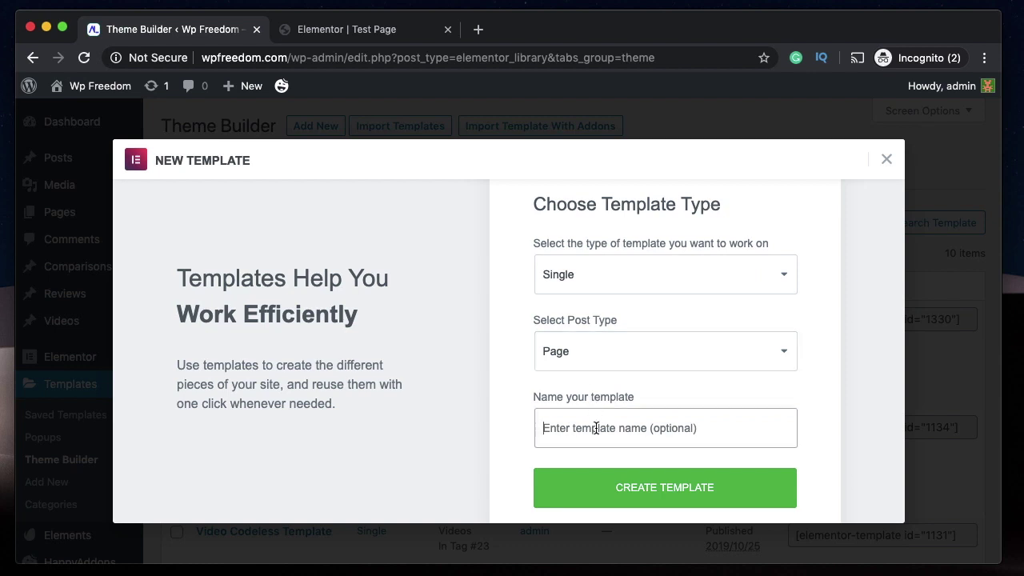
type("Title")
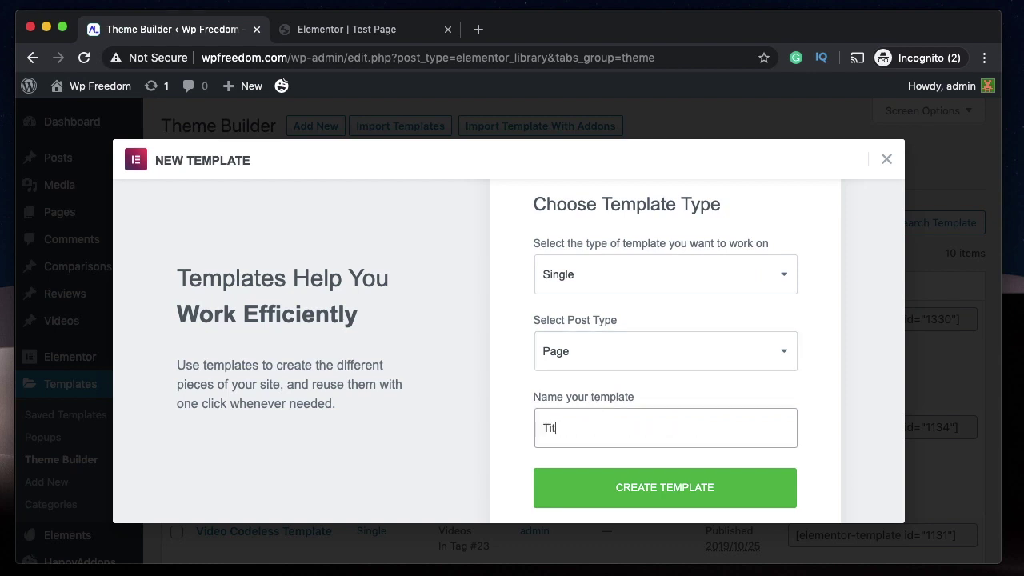
type(" correction")
left_click(653, 488)
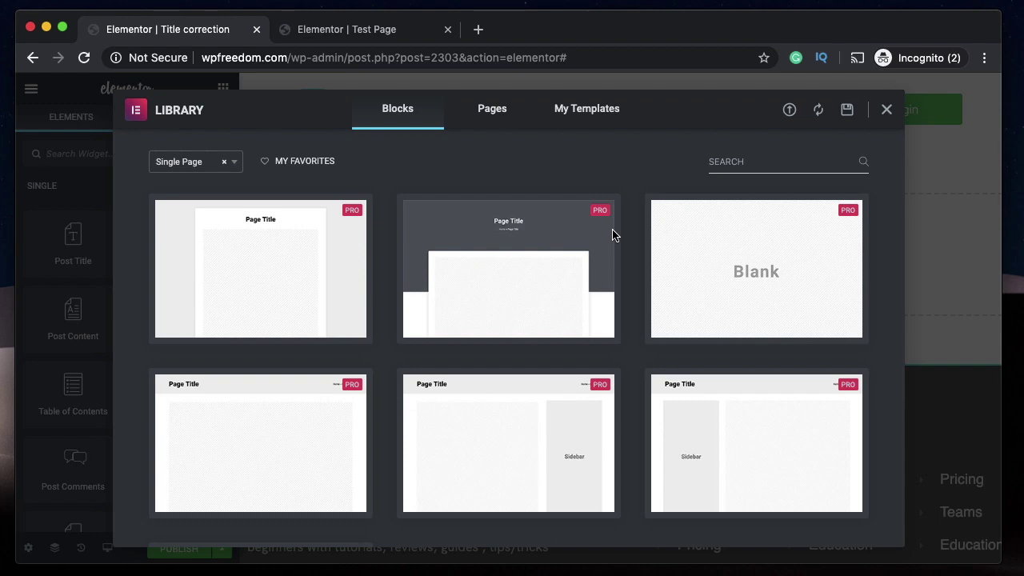
Step: Insert the Blank block from the library's Blocks tab into the template
mouse_move(274, 252)
left_click(689, 334)
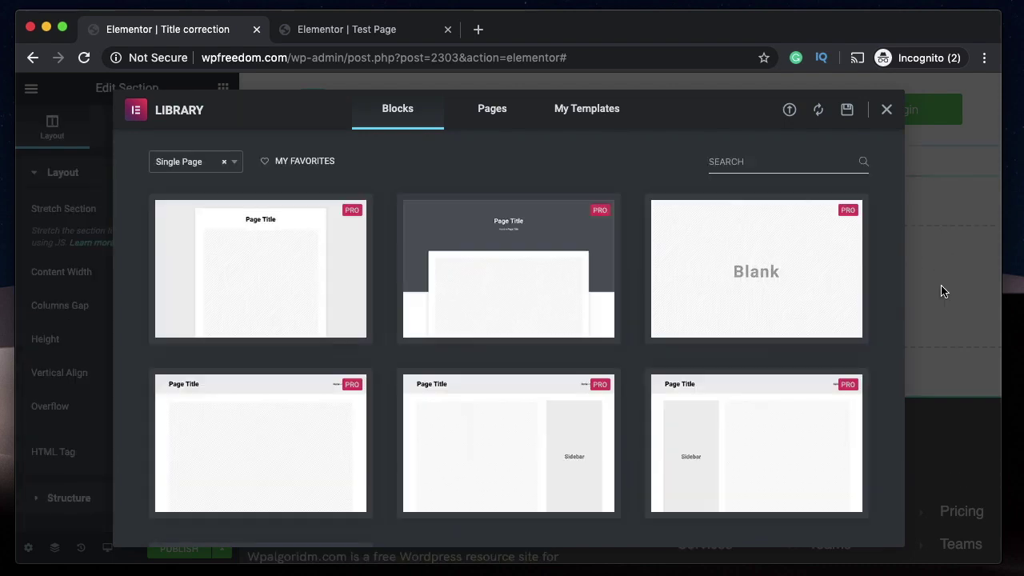
Step: Delete the Post Content widget showing the login form using its context menu
right_click(675, 245)
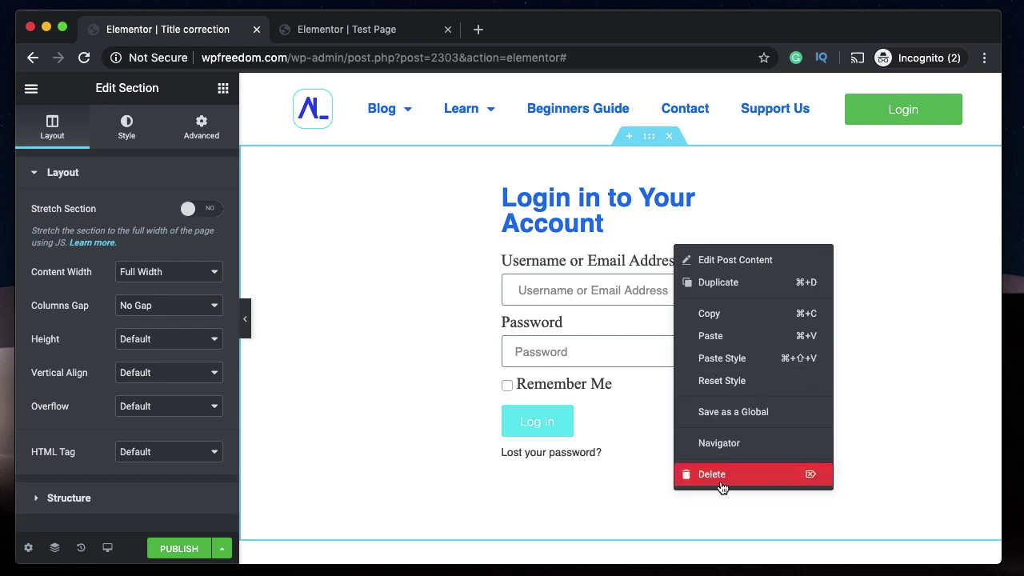
left_click(721, 477)
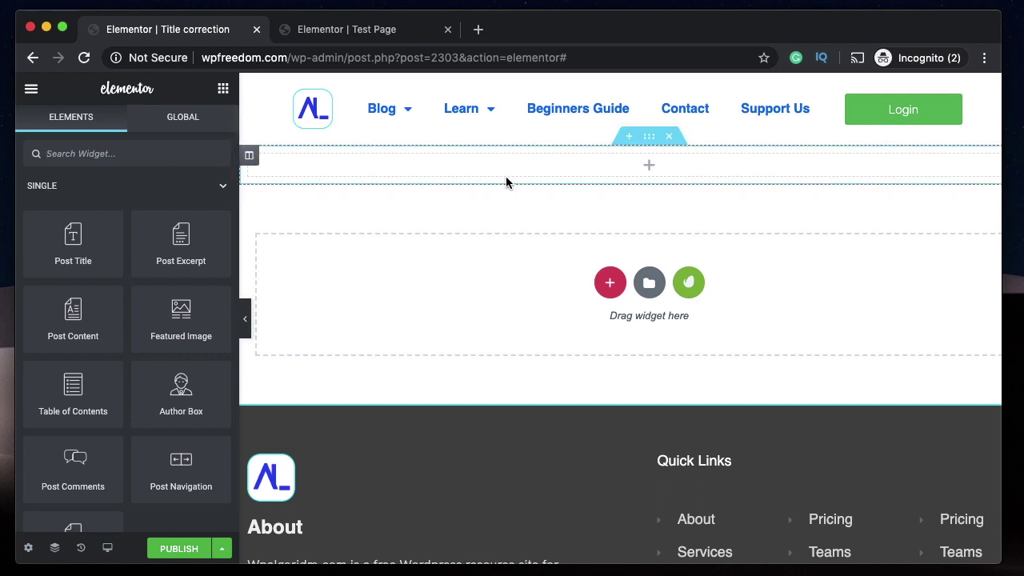
Step: Search 'ico' and place an Icon widget at the top of the template
left_click(130, 157)
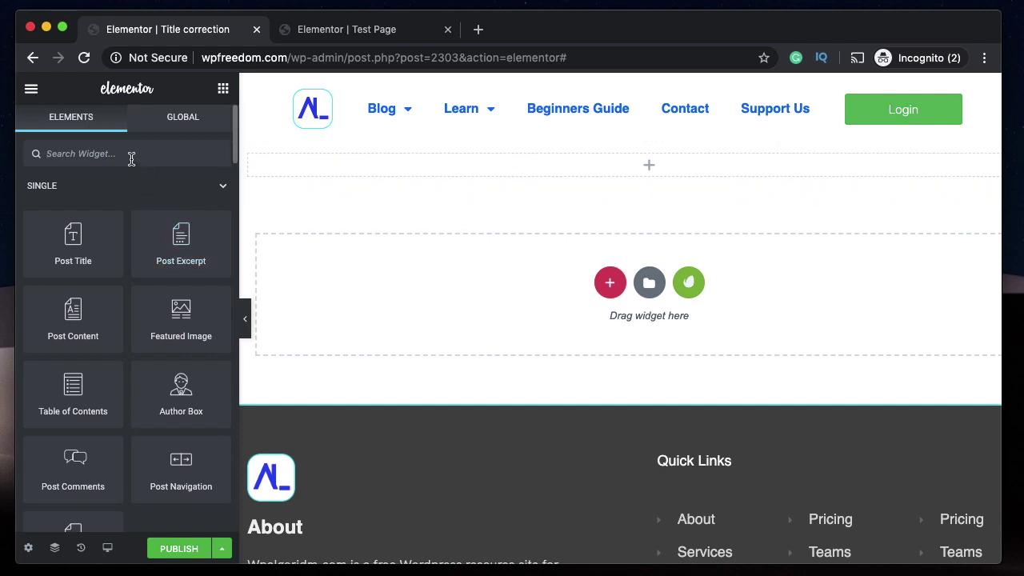
type("ico")
left_click_drag(73, 200, 597, 174)
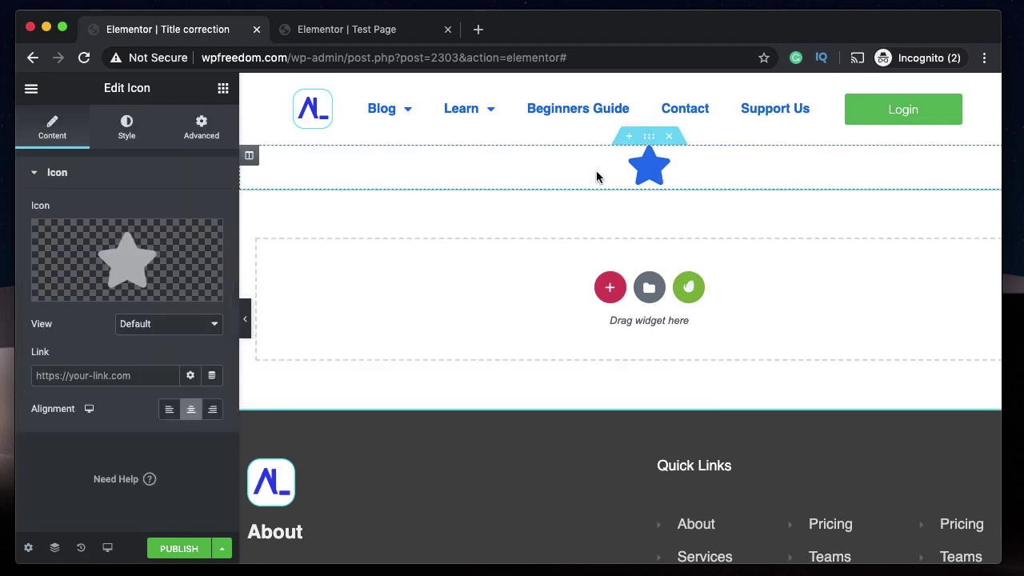
Step: Publish the template with an All Singular condition, removing the Pages All condition
left_click(177, 548)
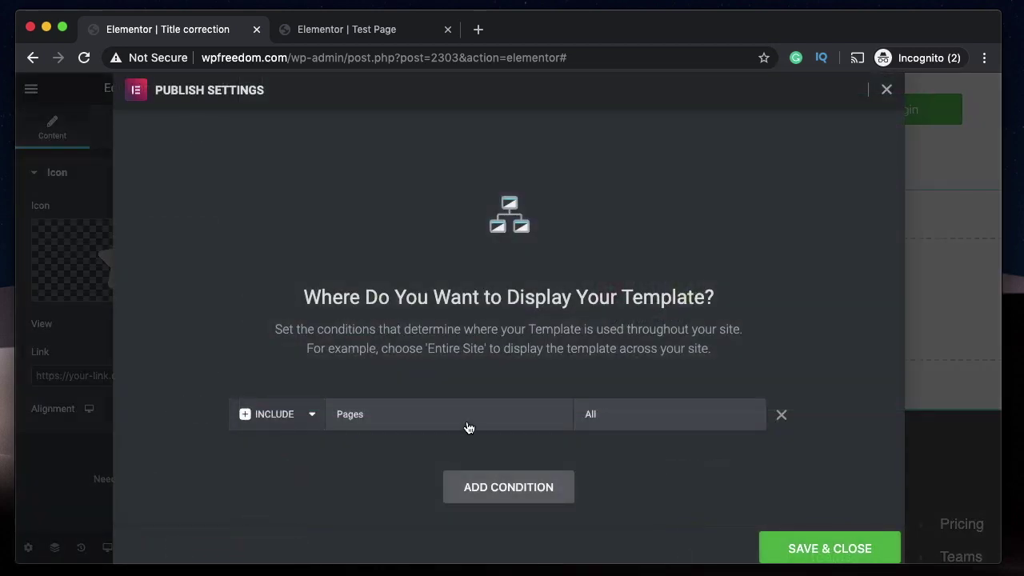
left_click(564, 489)
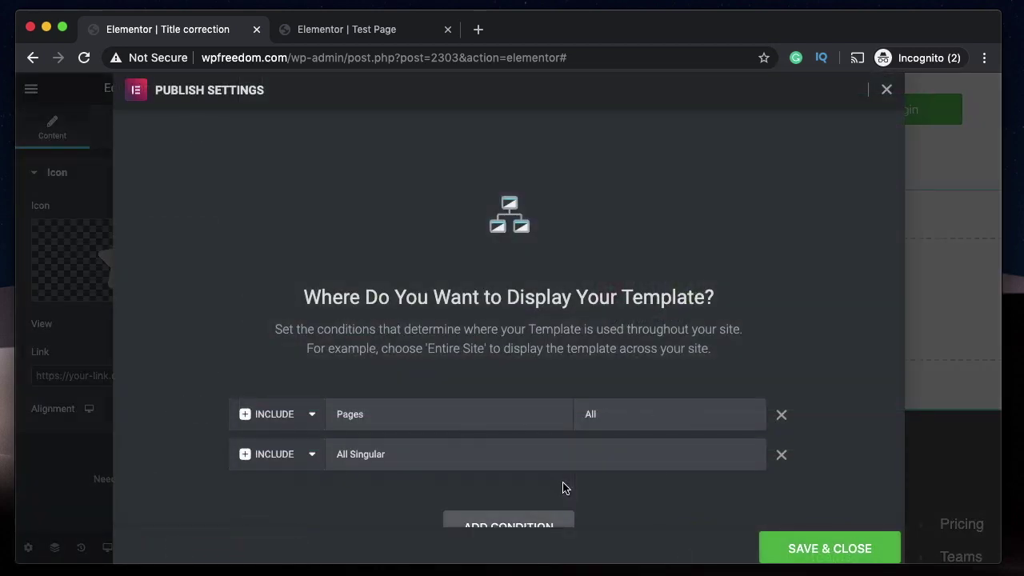
left_click(778, 422)
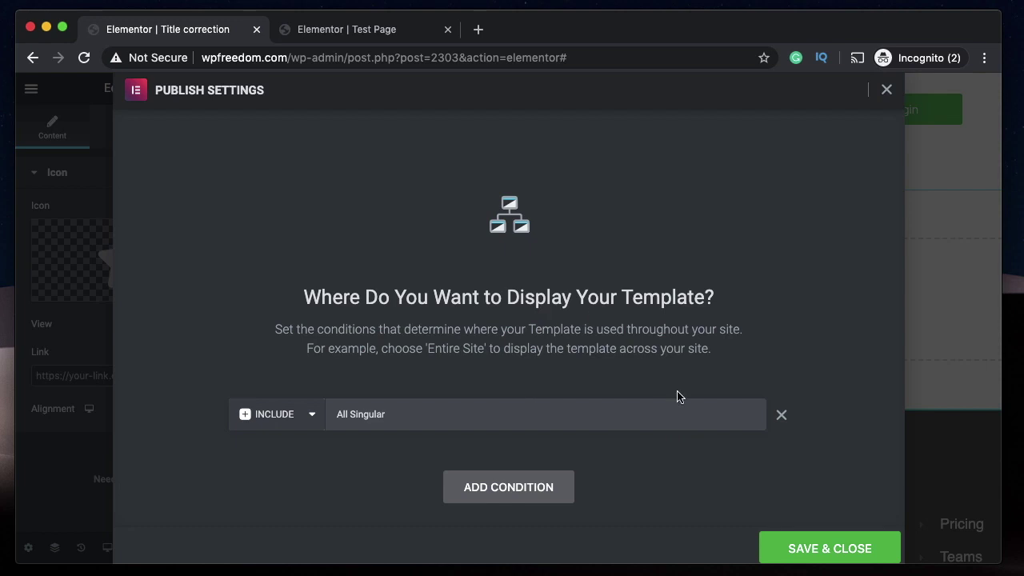
left_click(794, 546)
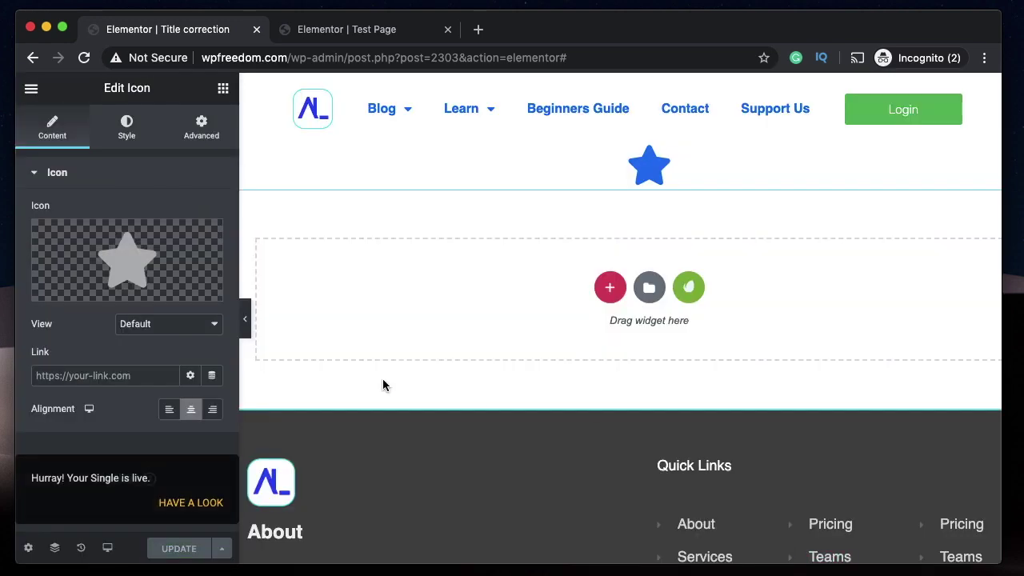
Step: Save the Test Page changes and reload its editor
left_click(359, 32)
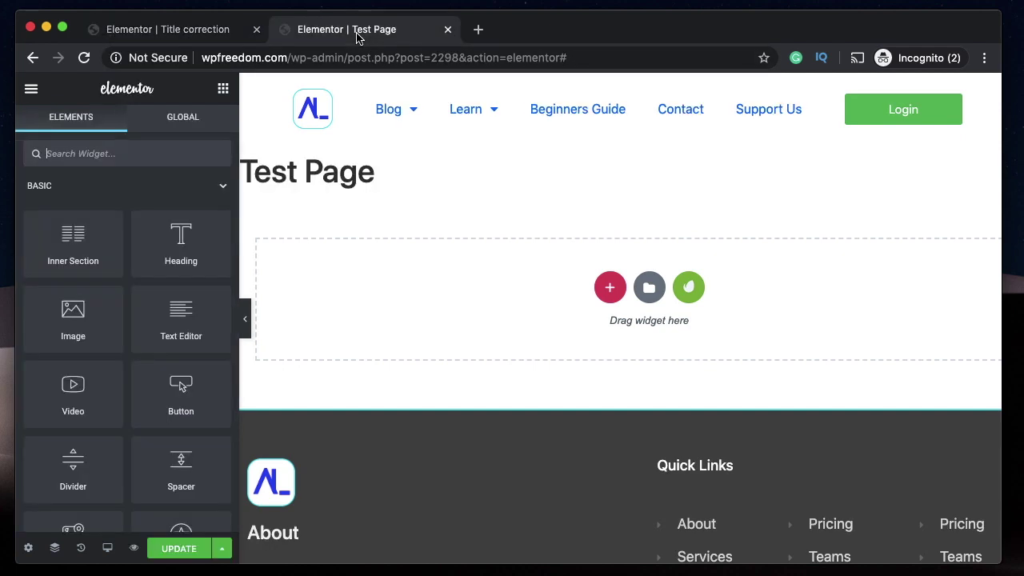
left_click(30, 550)
left_click(183, 548)
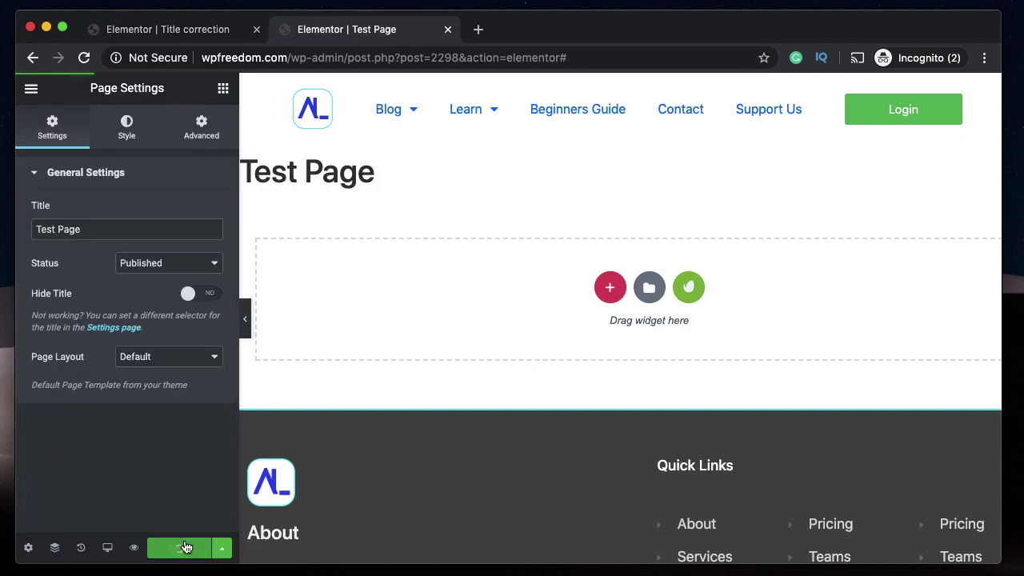
left_click(83, 57)
left_click(181, 28)
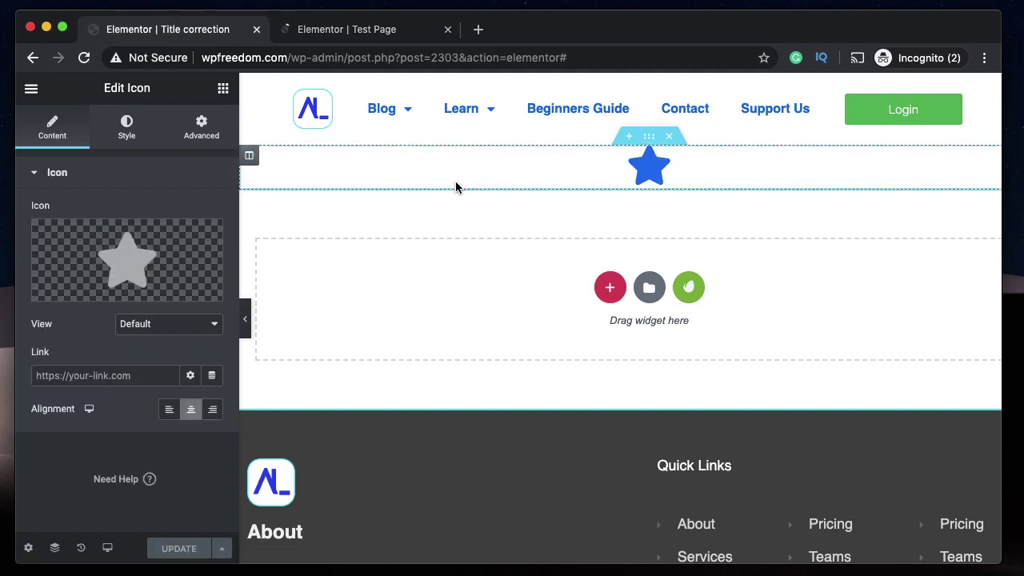
left_click(354, 36)
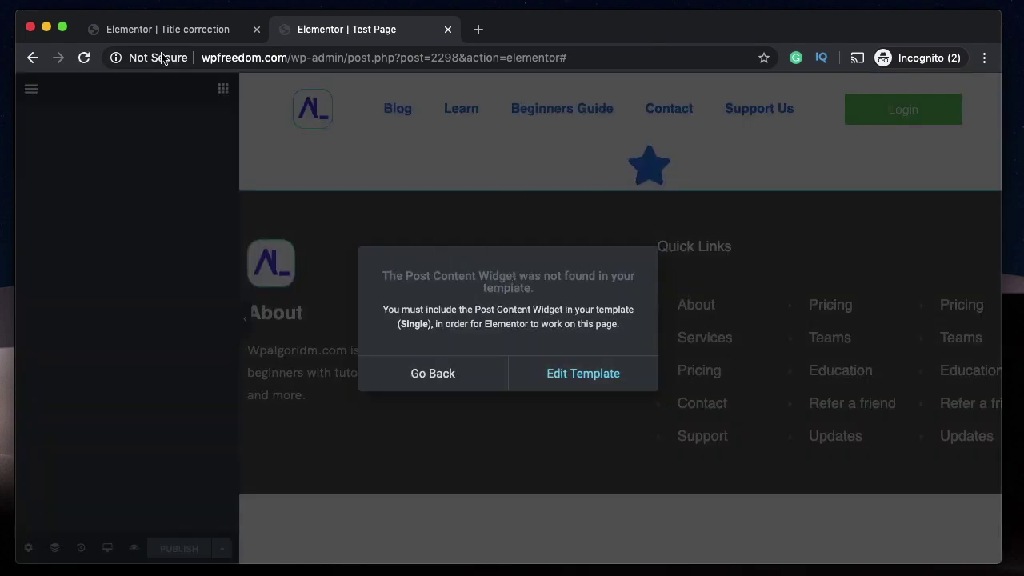
Step: Add a Post Content widget above the star, update the template, and reload Test Page
left_click(148, 32)
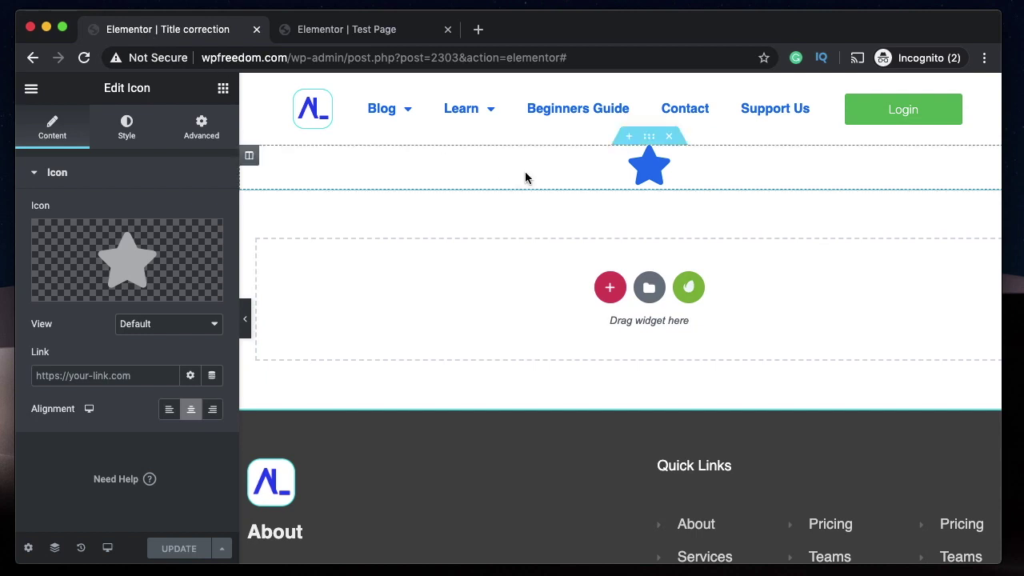
left_click(222, 88)
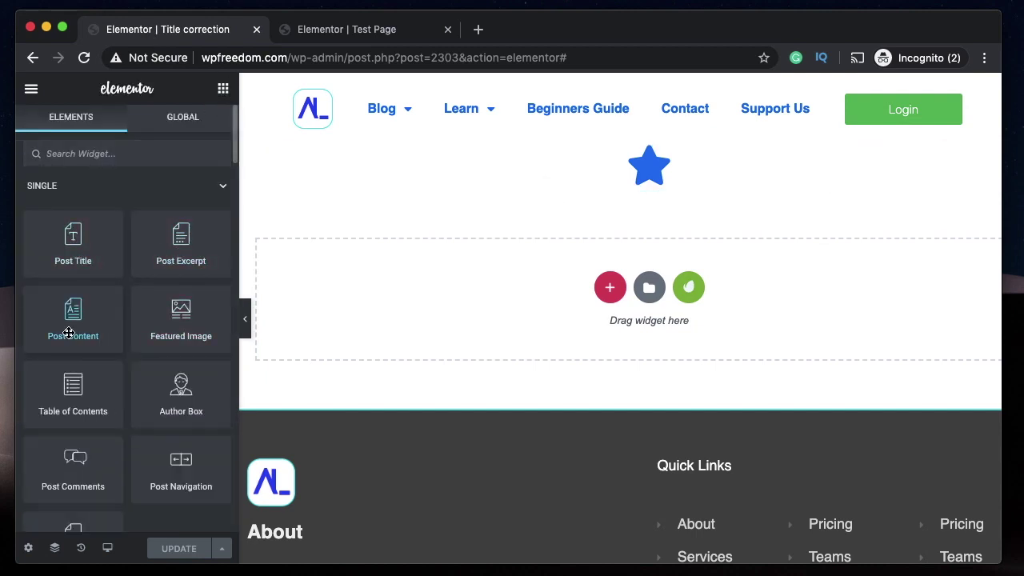
left_click_drag(69, 331, 561, 158)
left_click(171, 548)
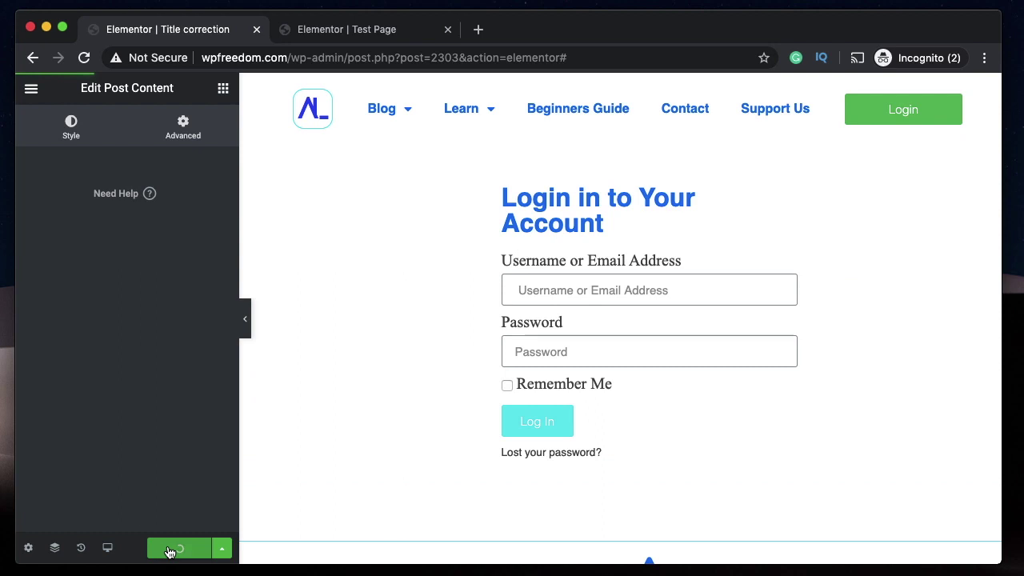
left_click(345, 36)
left_click(84, 58)
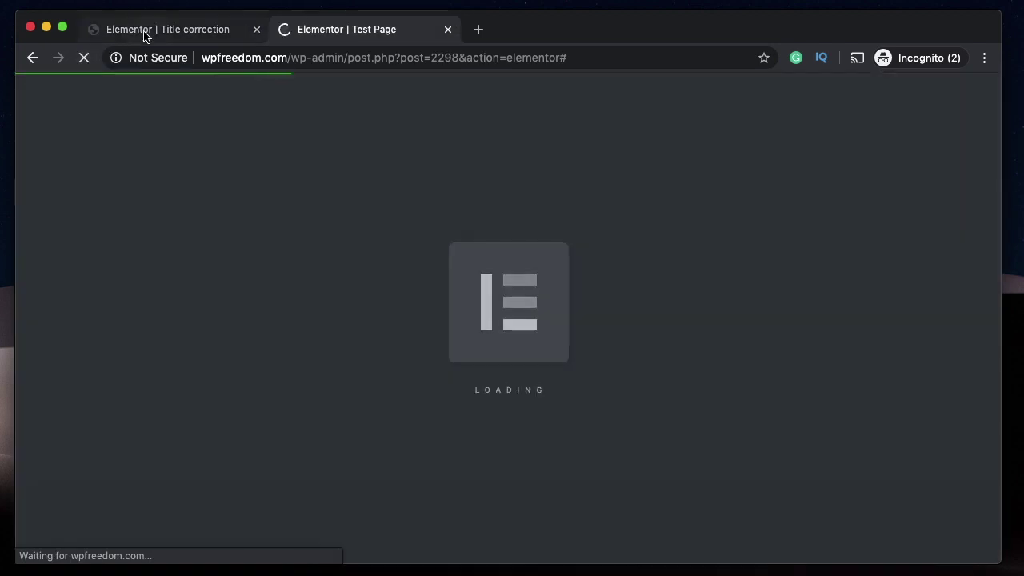
Step: Highlight the default page template note in Test Page settings, then return to the Title correction tab
left_click(144, 34)
left_click(377, 35)
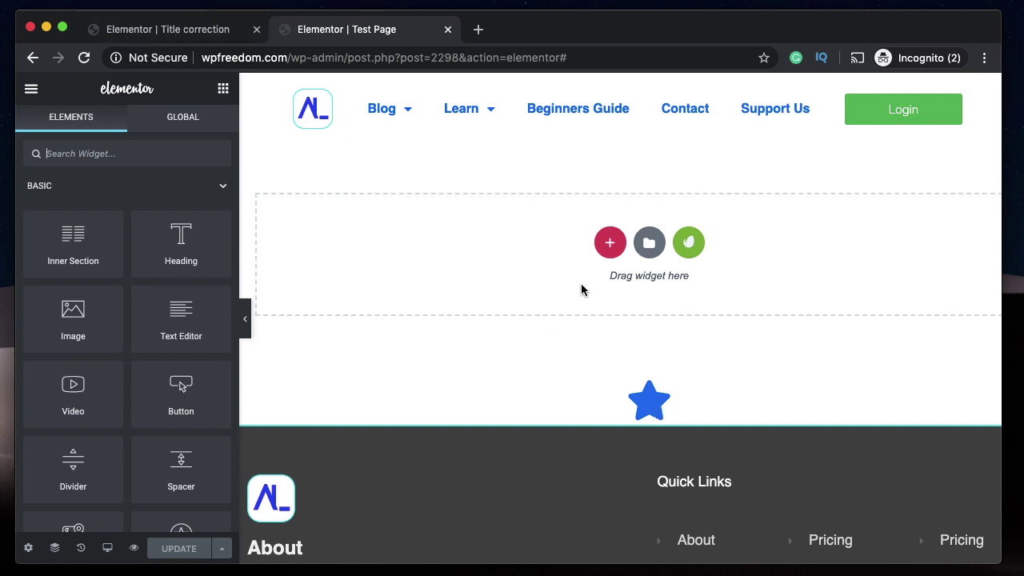
left_click(28, 548)
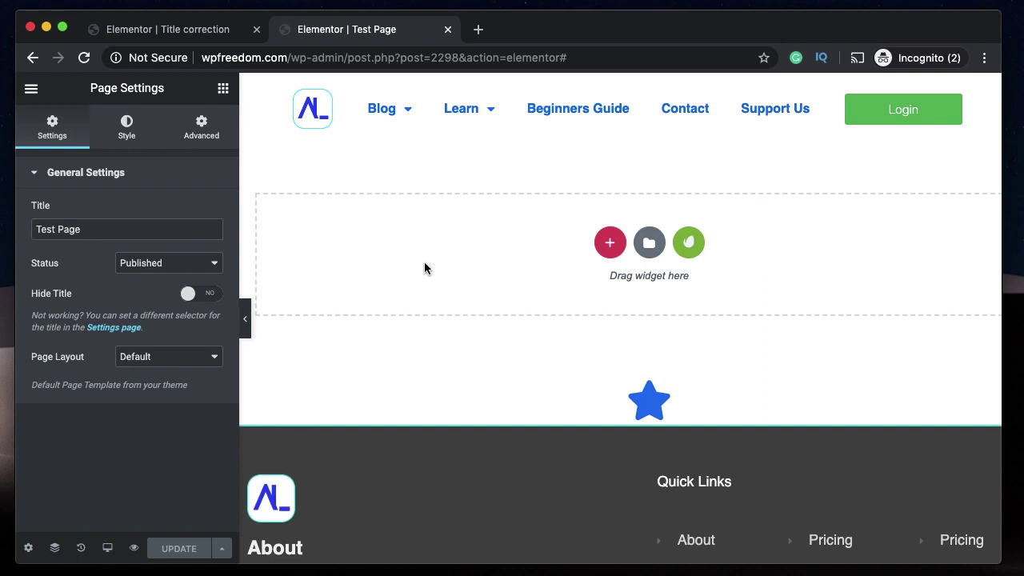
triple_click(137, 384)
double_click(150, 384)
left_click(150, 384)
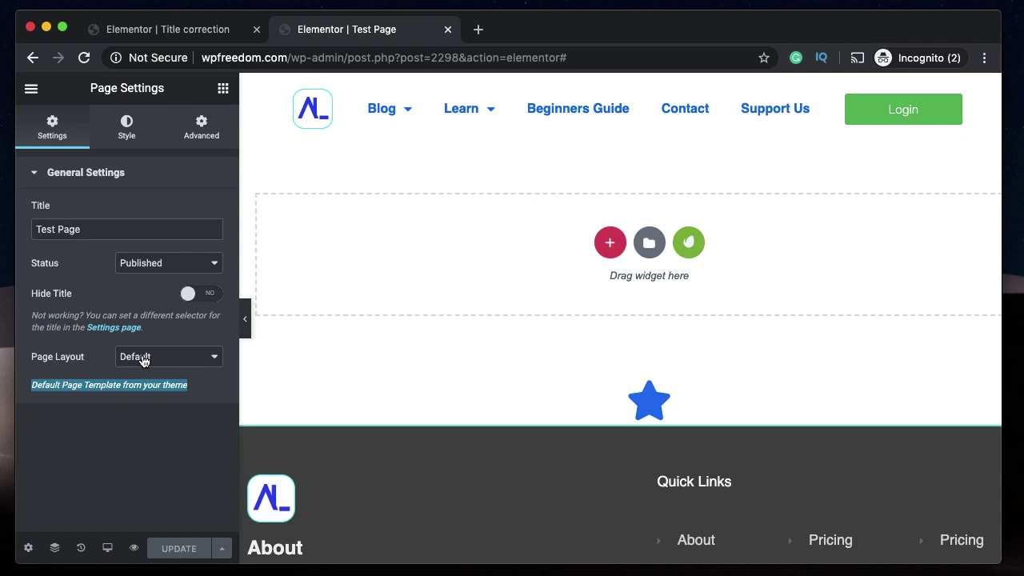
key("ctrl+shift+Tab")
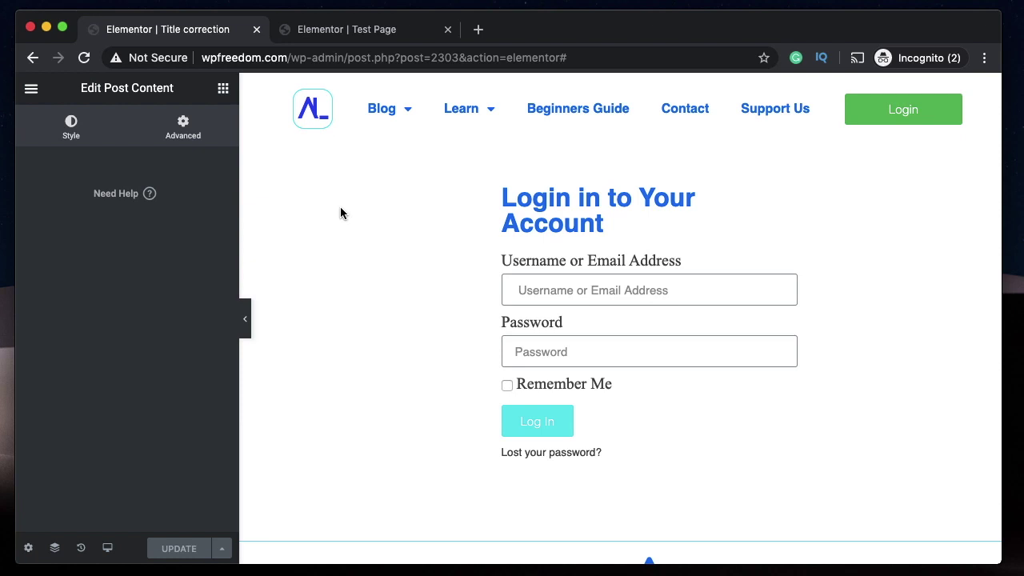
Step: Delete the login form widget and save the template, keeping its single All Singular display condition
right_click(452, 243)
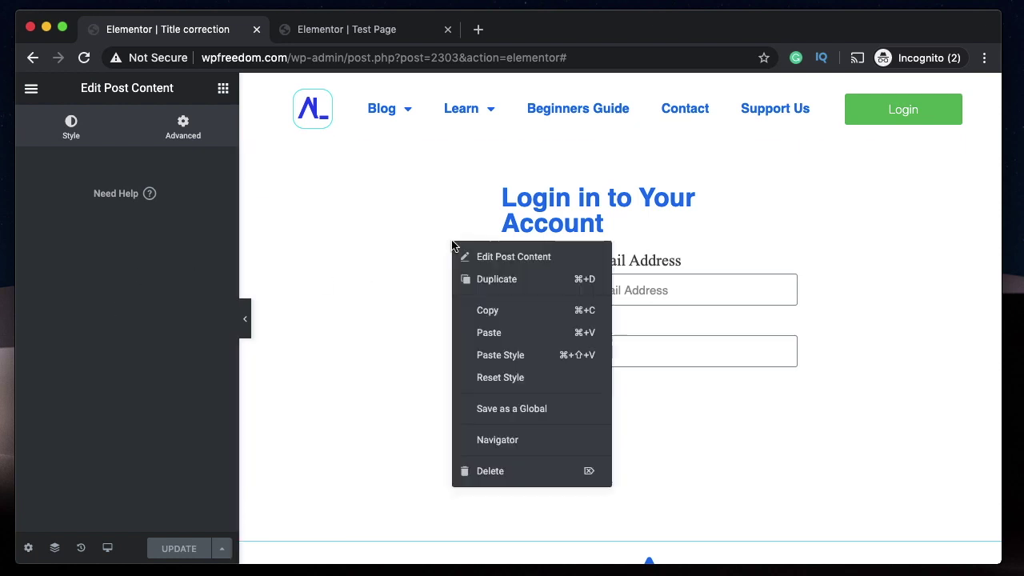
left_click(512, 473)
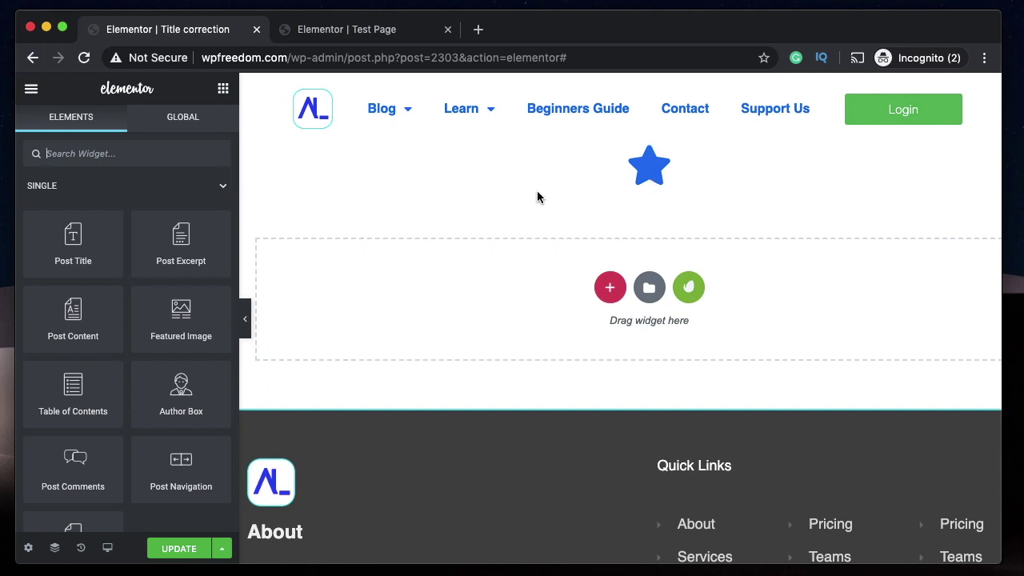
left_click(190, 548)
mouse_move(223, 556)
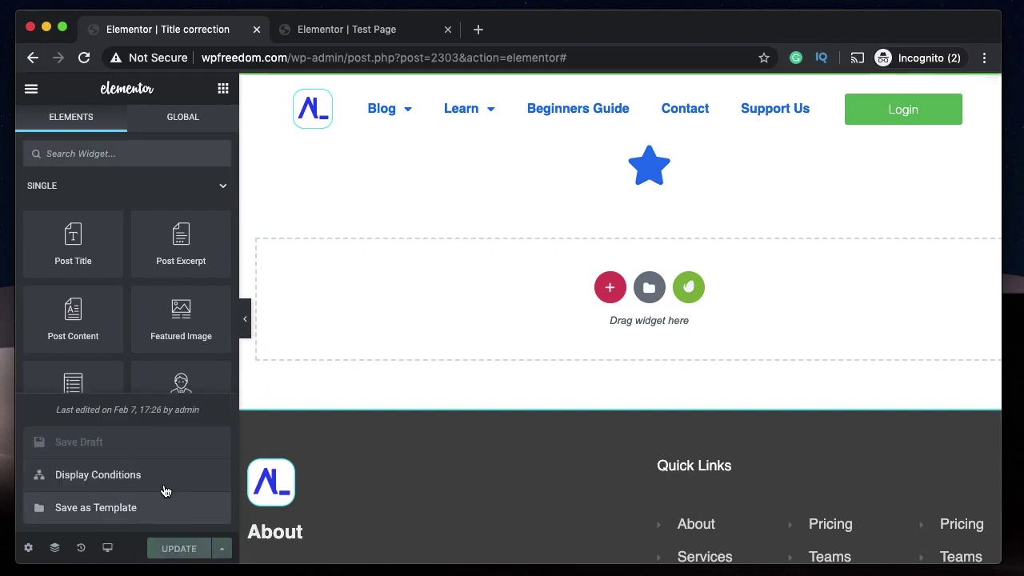
left_click(164, 480)
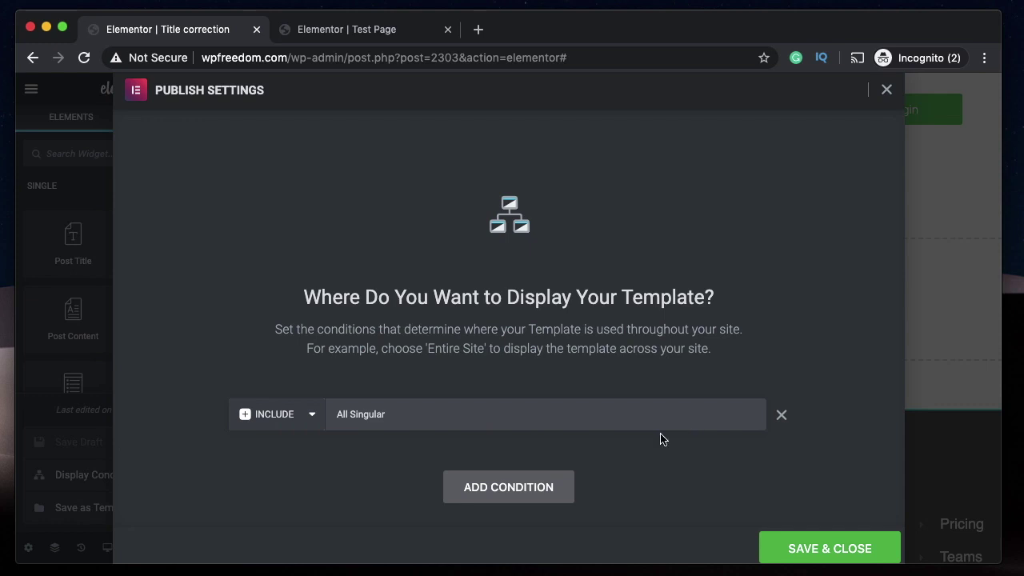
left_click(536, 486)
left_click(419, 461)
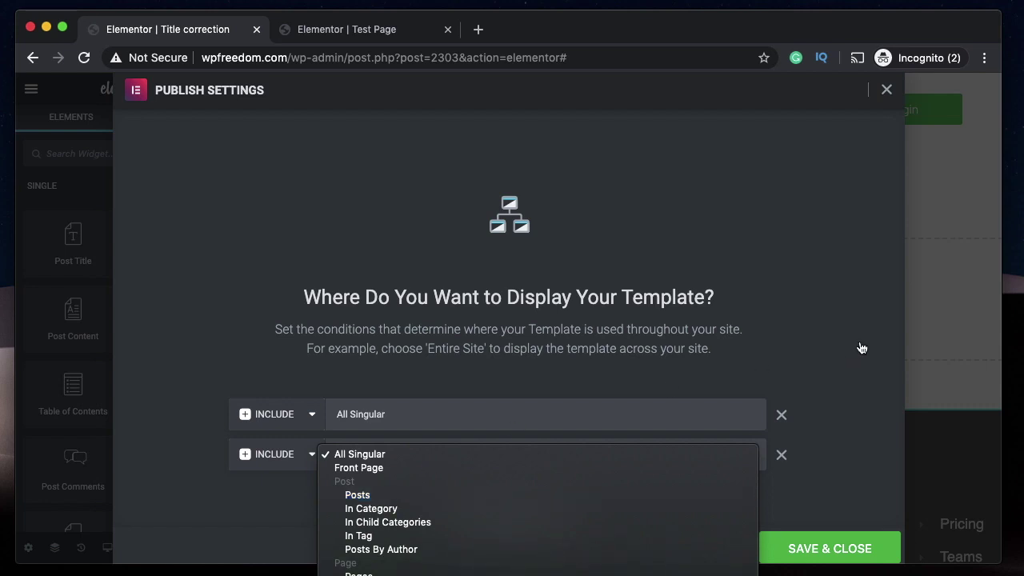
left_click(855, 286)
left_click(782, 454)
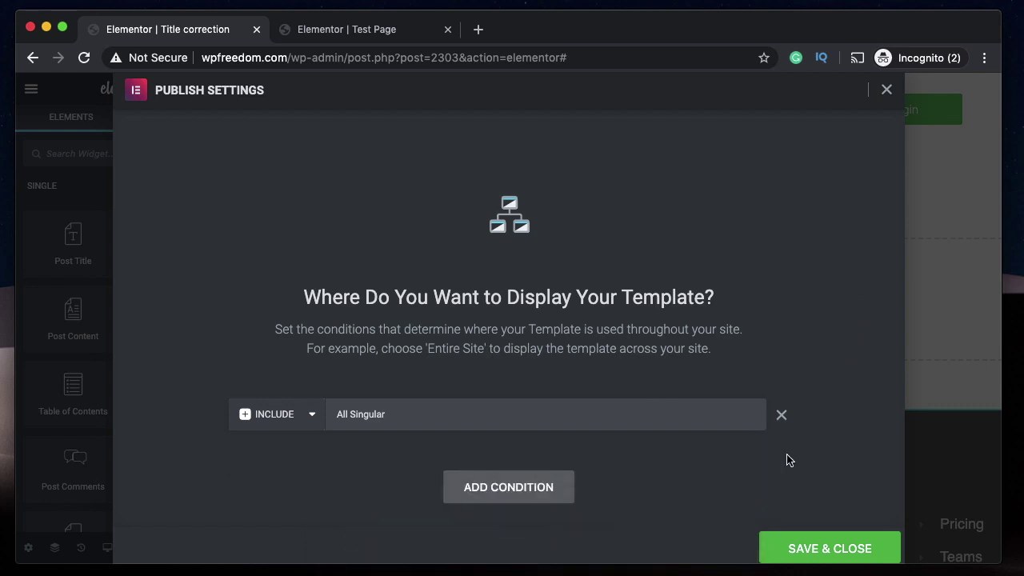
left_click(799, 541)
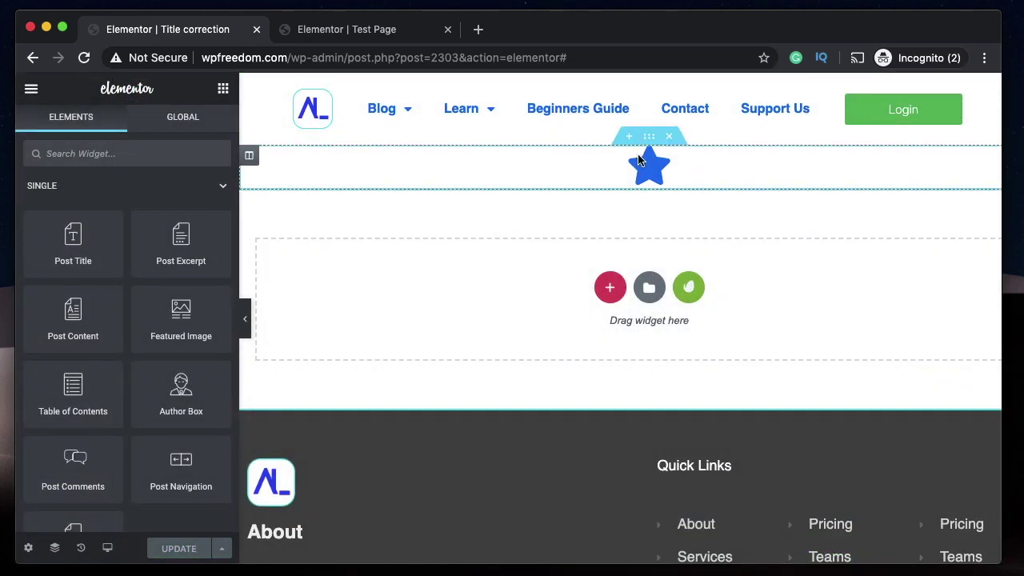
Step: Delete the star section, drop a Post Content widget in its place, and save
left_click(670, 137)
left_click(128, 155)
type("pos")
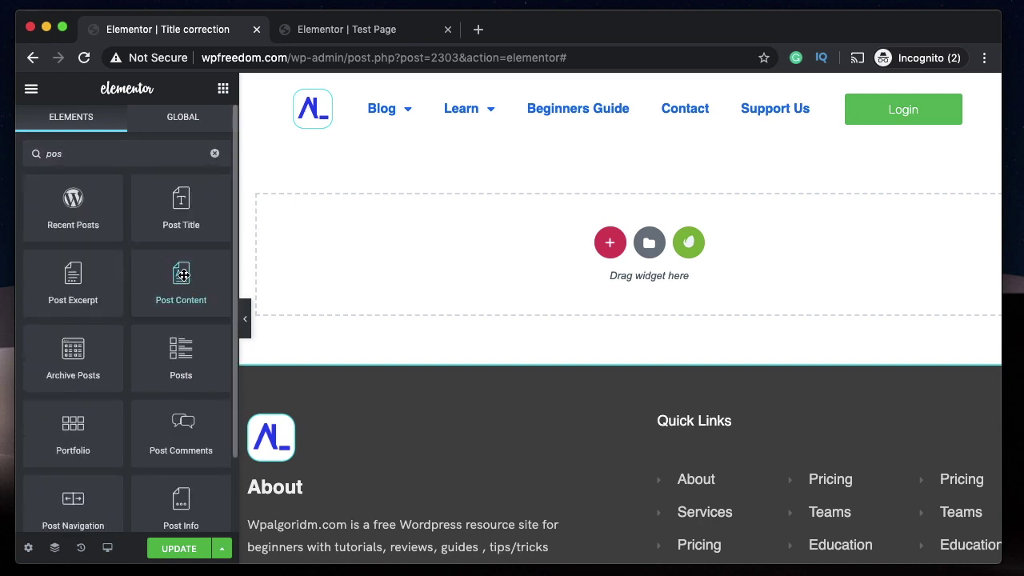
left_click_drag(180, 281, 466, 270)
key("super+s")
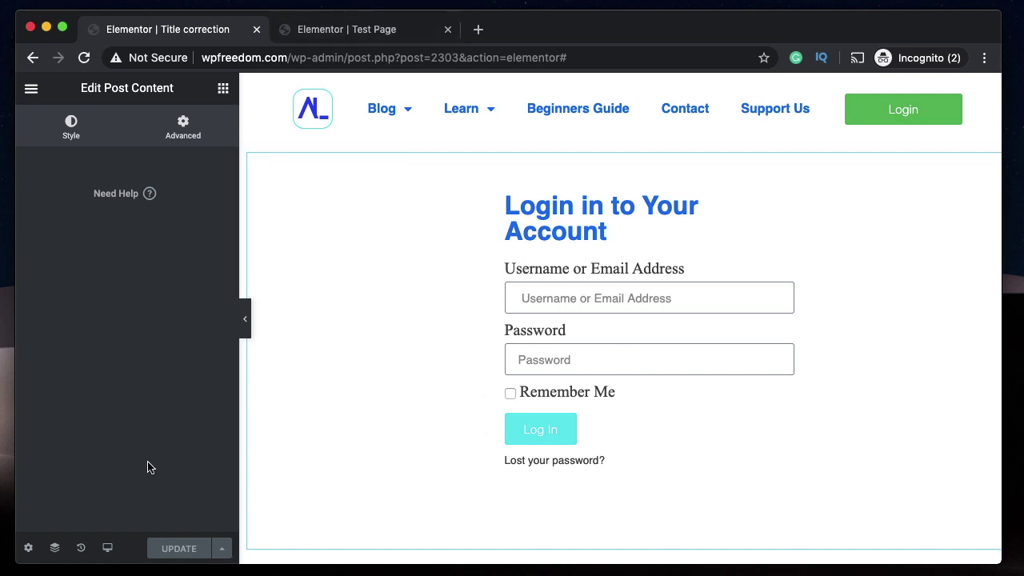
Step: Change the template's Preview Settings to preview a different page, then update the template
left_click(28, 547)
left_click(128, 342)
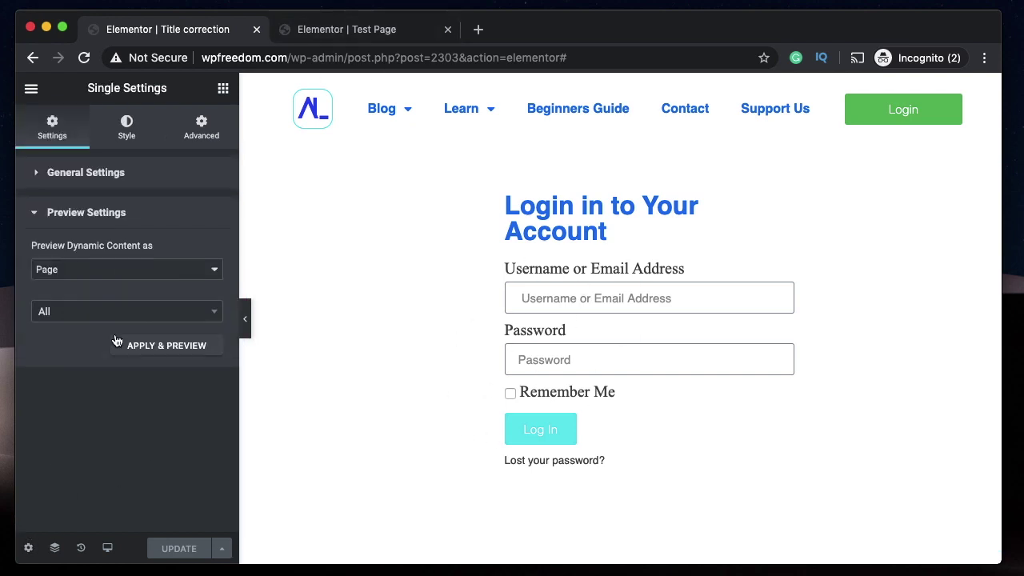
left_click(209, 312)
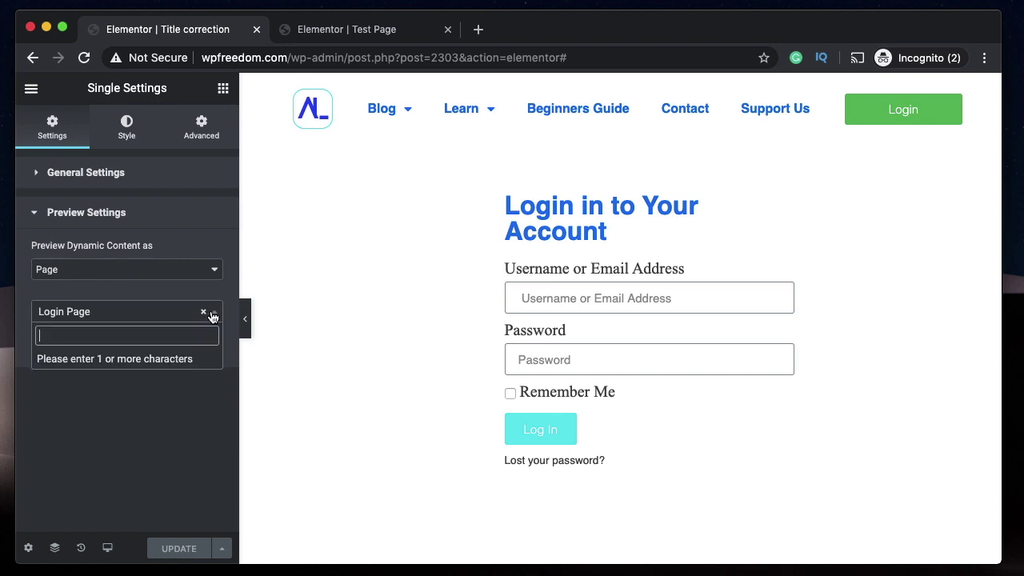
left_click(93, 352)
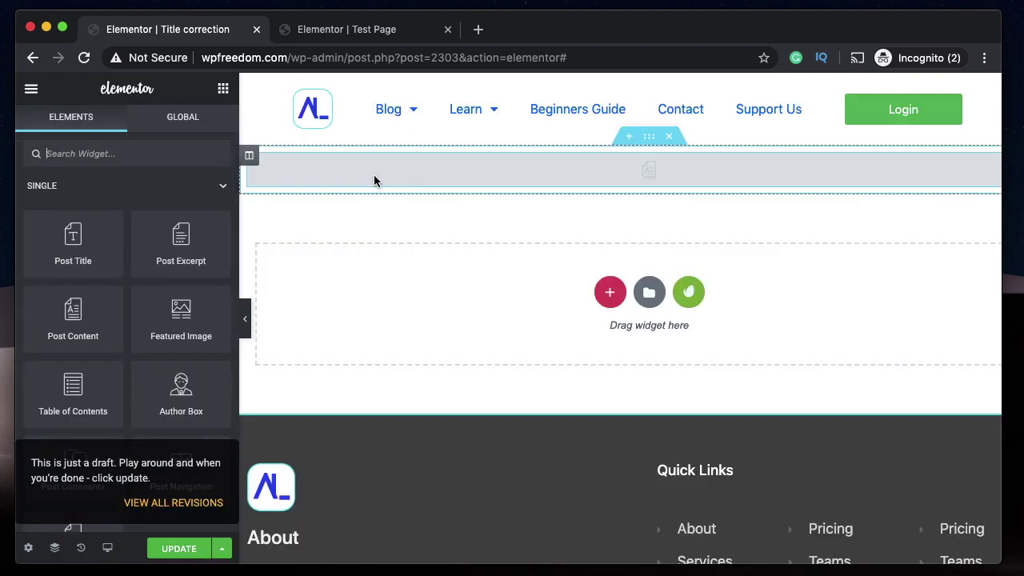
left_click(171, 550)
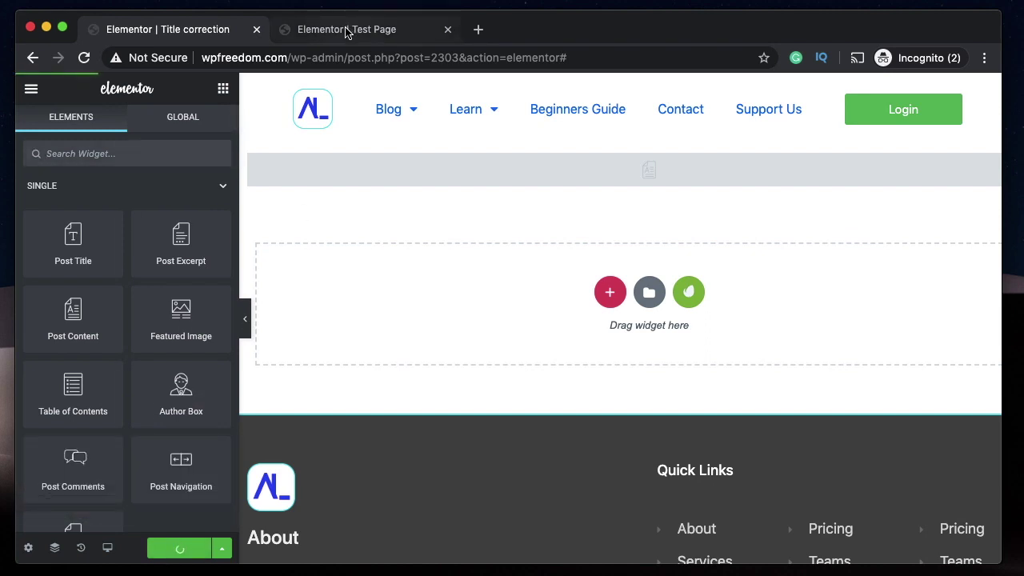
Step: Review the Title correction template's display conditions and close them unchanged
left_click(349, 32)
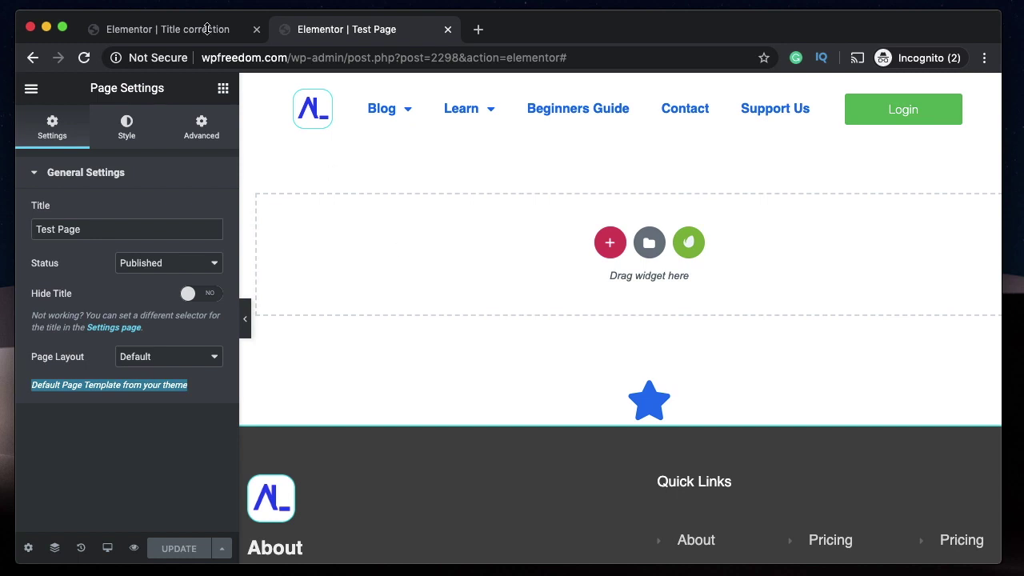
left_click(150, 30)
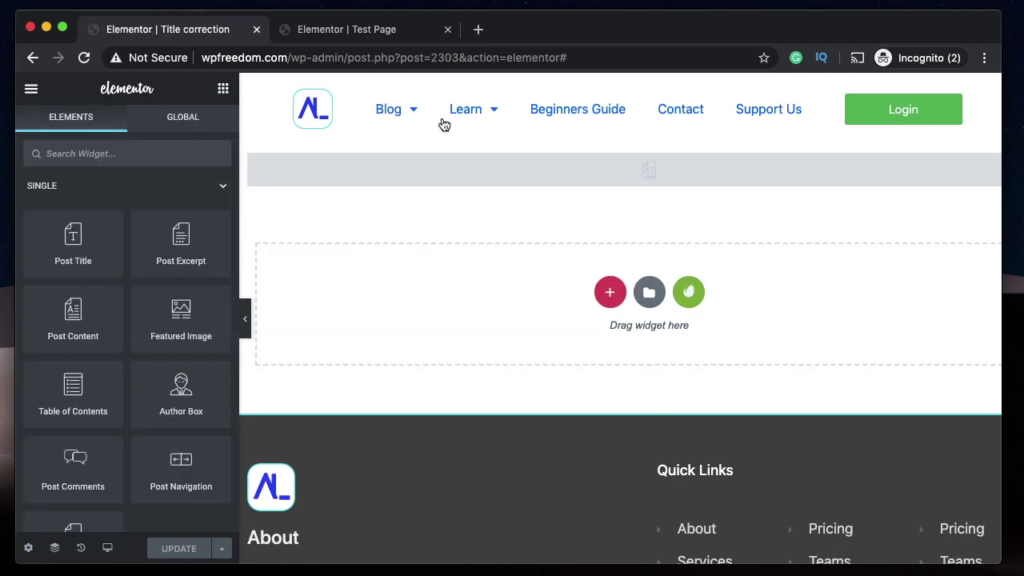
left_click(411, 174)
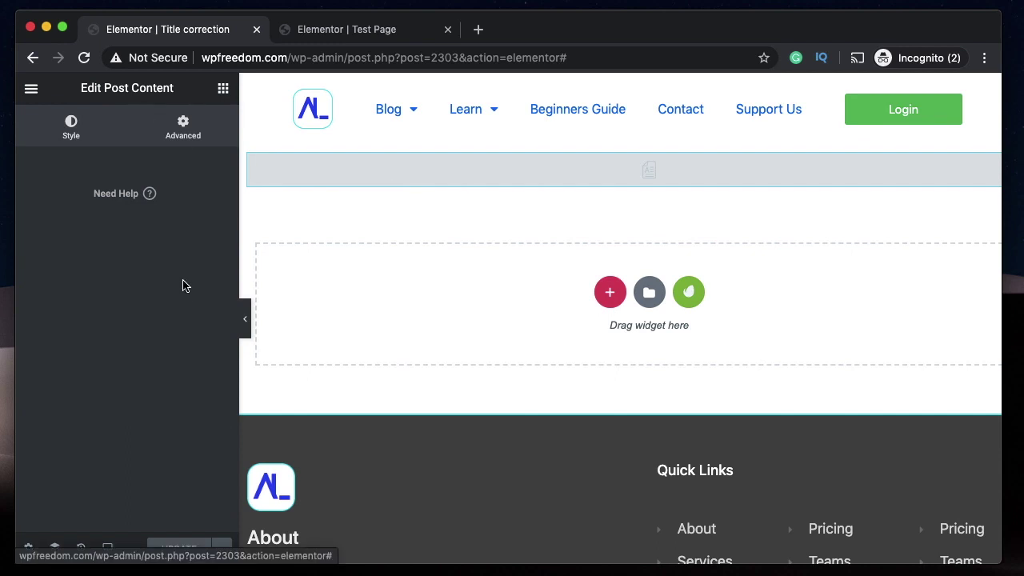
left_click(222, 548)
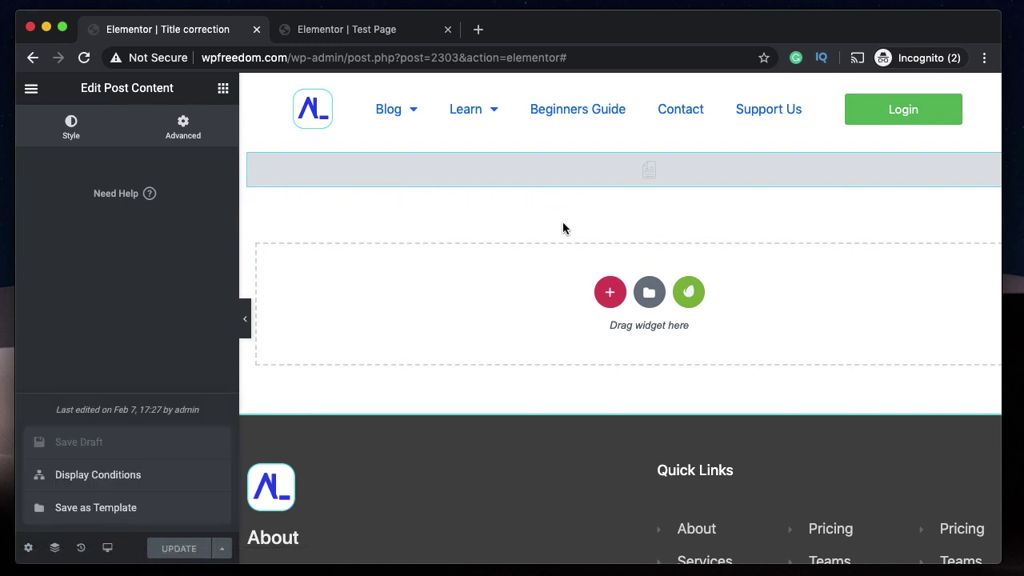
left_click(81, 481)
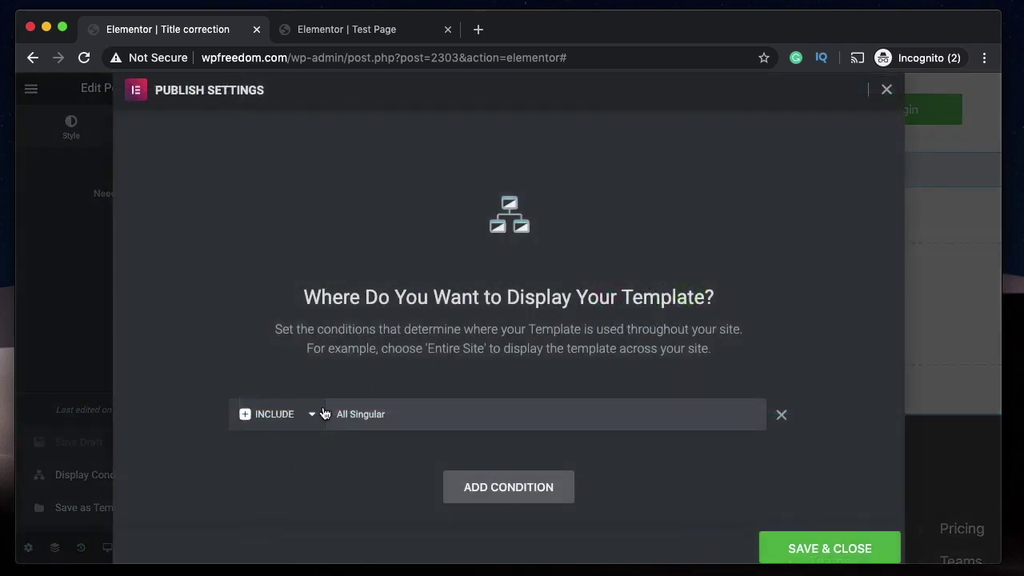
left_click(886, 90)
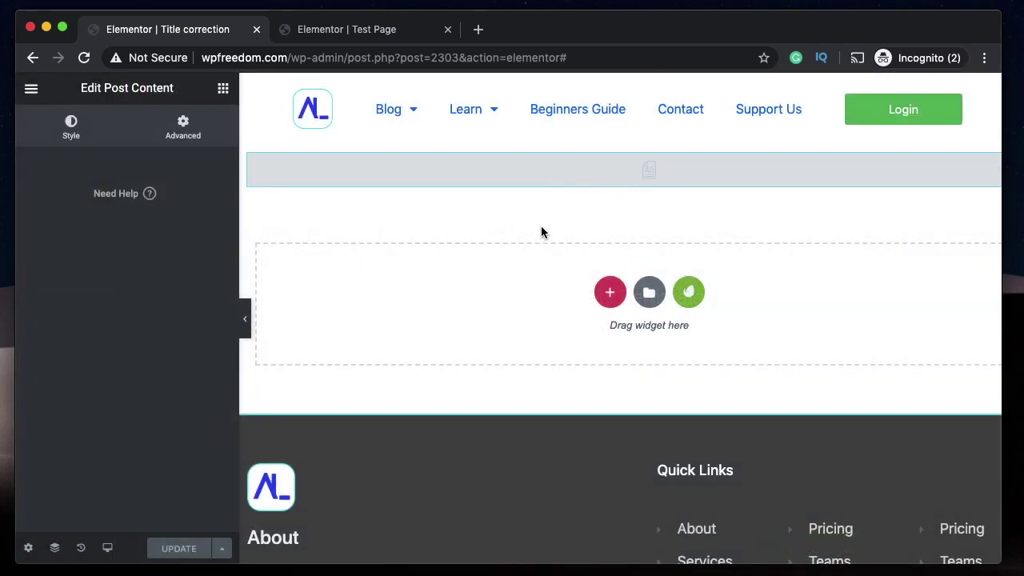
Step: In the Test Page editor, confirm the page layout stays Default and reload the editor
left_click(379, 35)
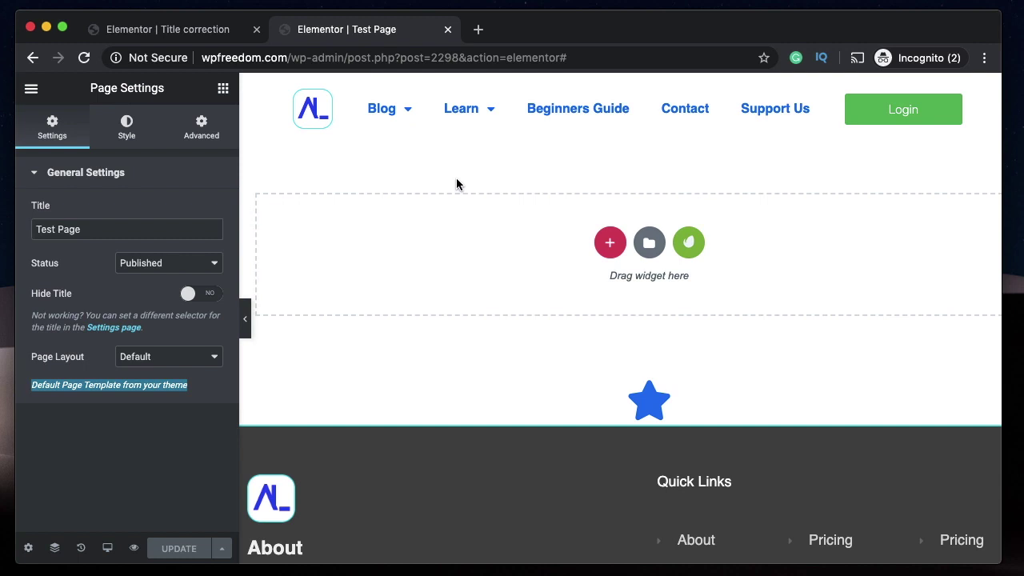
left_click(165, 360)
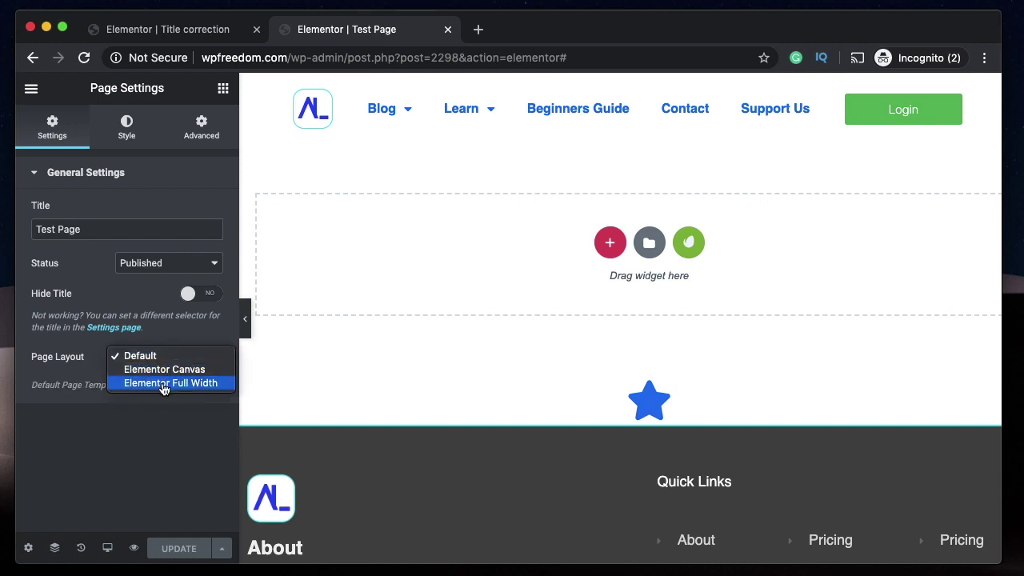
left_click(77, 514)
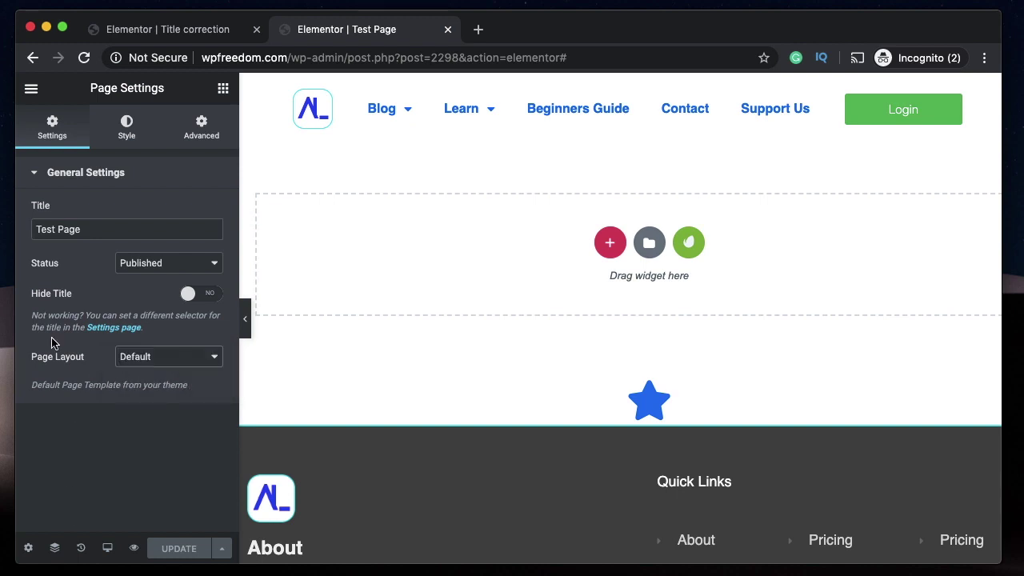
left_click(83, 58)
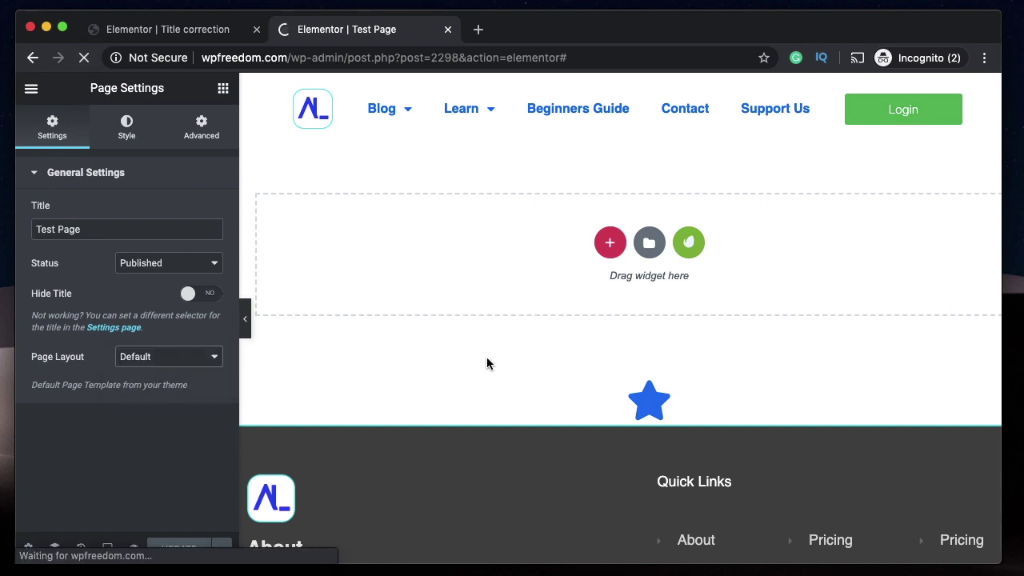